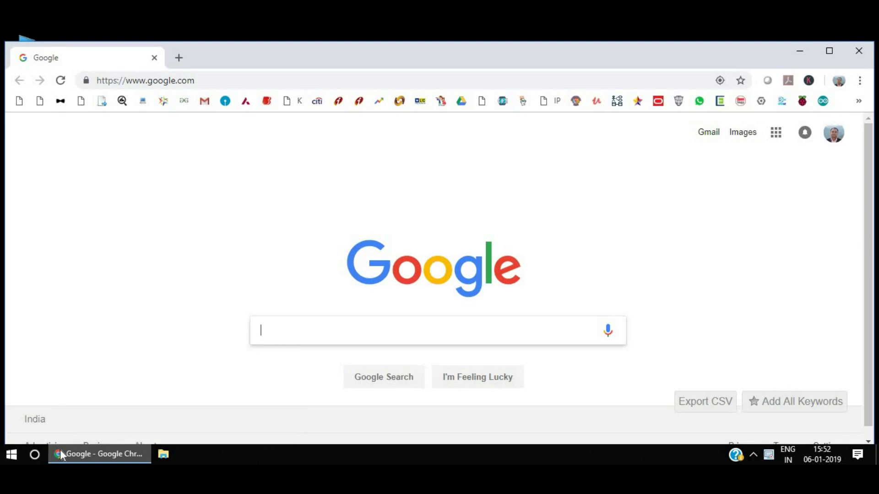
# Search Google for 'linux mint' and go to the linuxmint.com download page.
pyautogui.write('linux mint')
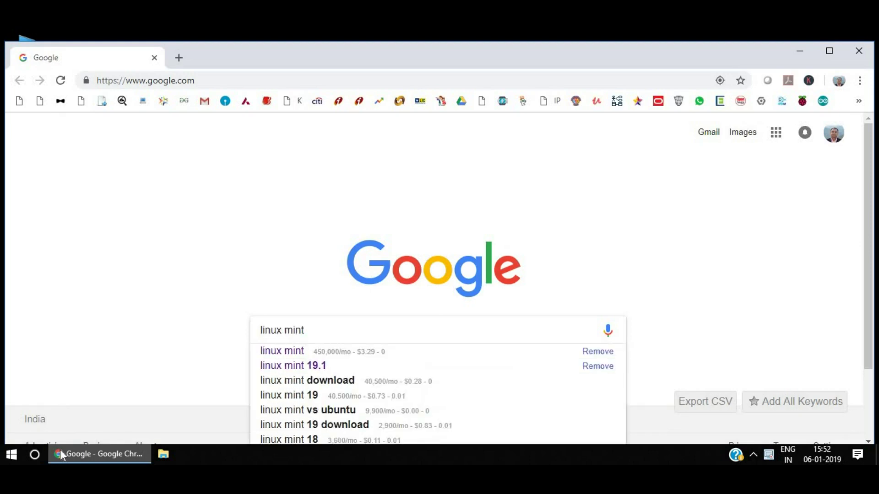
pyautogui.press('Return')
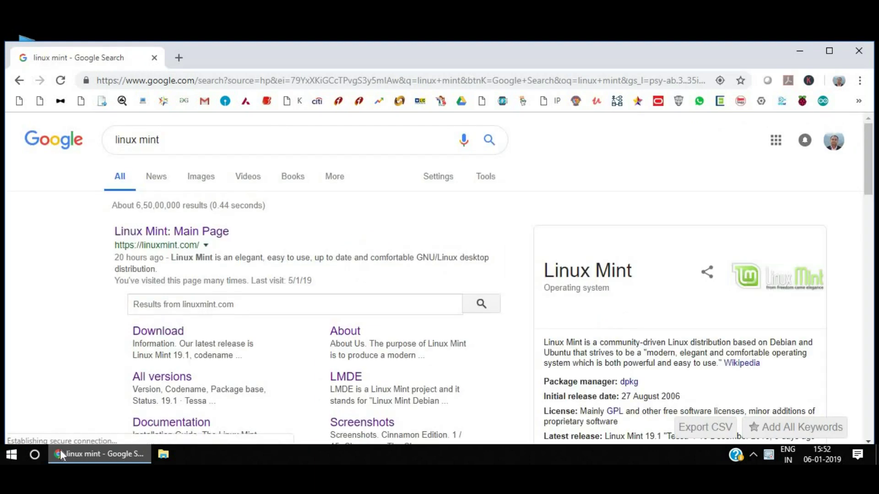
pyautogui.click(199, 232)
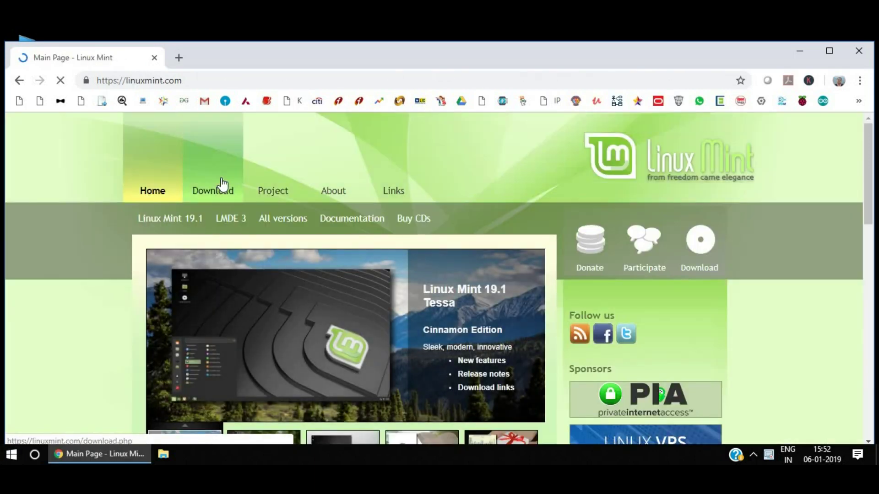
pyautogui.click(220, 193)
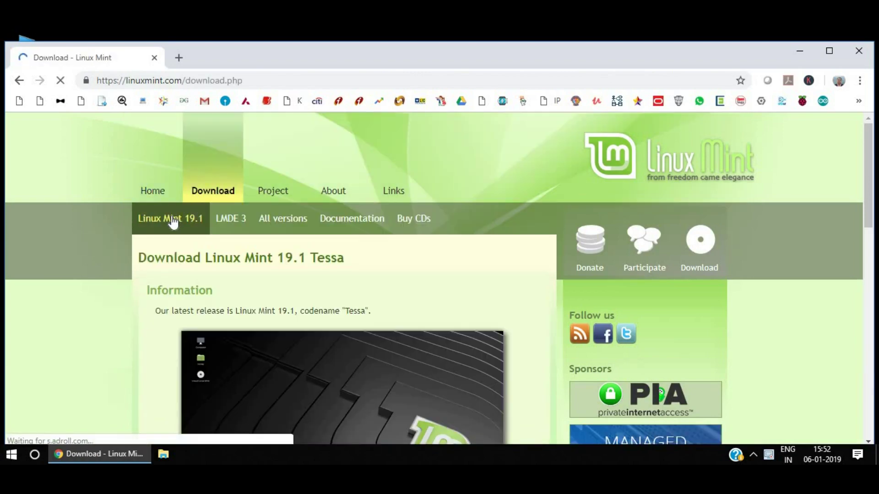
# Download the Cinnamon 64-bit ISO from the Manitoba mirror, saving it to the Desktop.
pyautogui.scroll(-5, 173, 223)
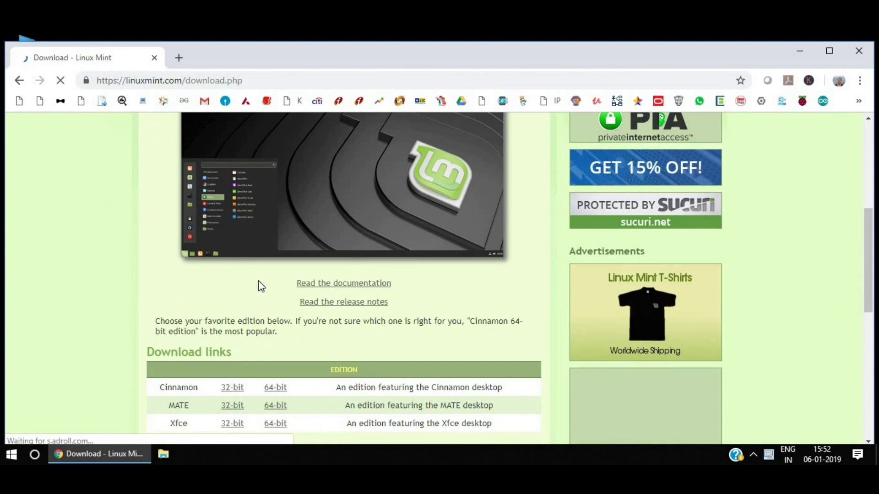
pyautogui.click(276, 388)
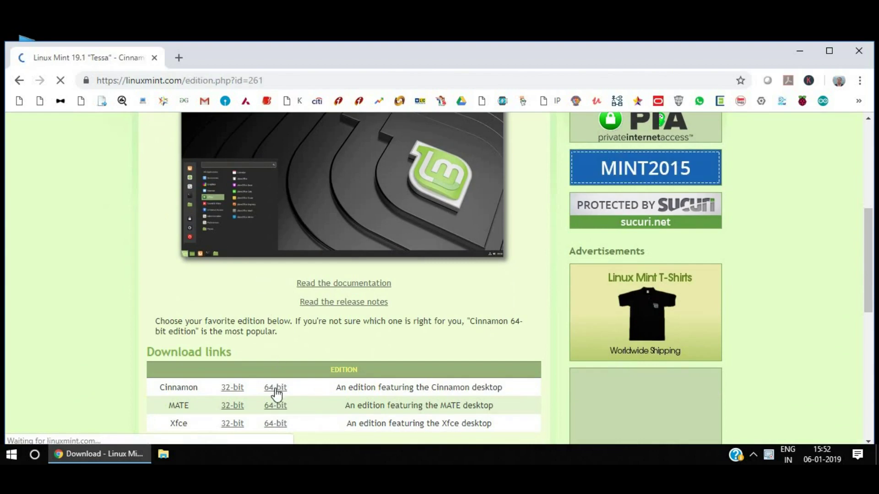
pyautogui.scroll(-4, 276, 392)
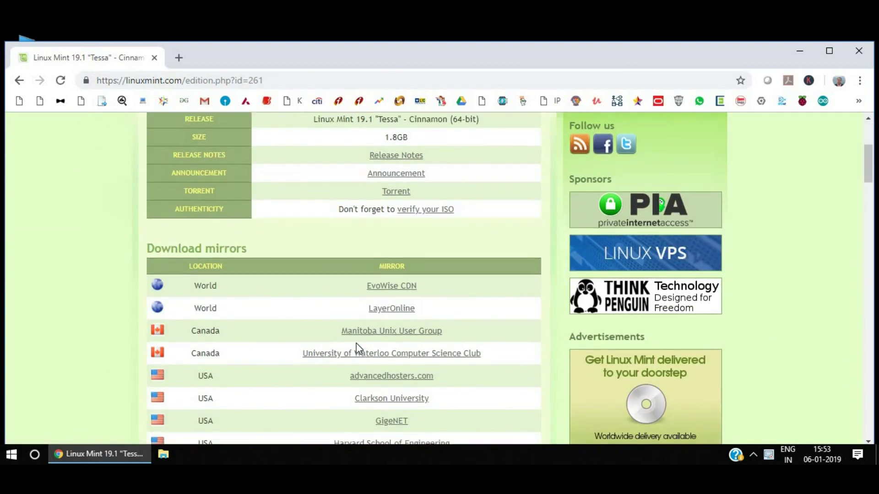
pyautogui.click(384, 335)
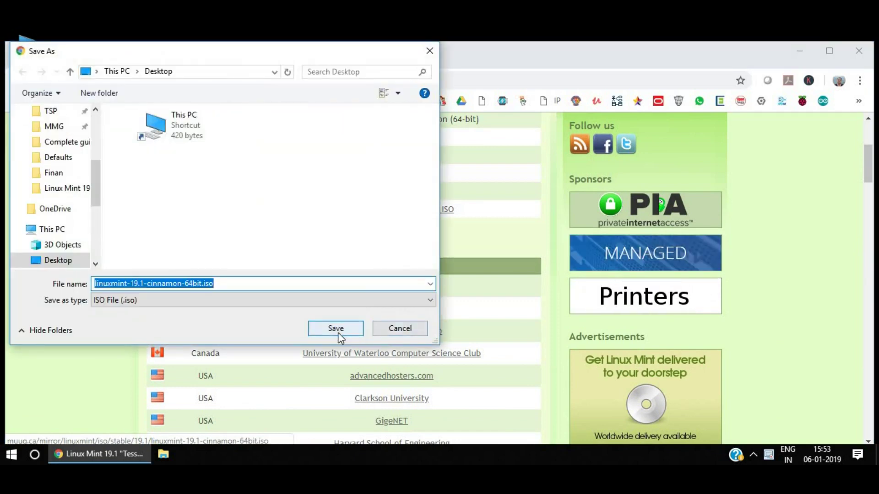
pyautogui.click(338, 333)
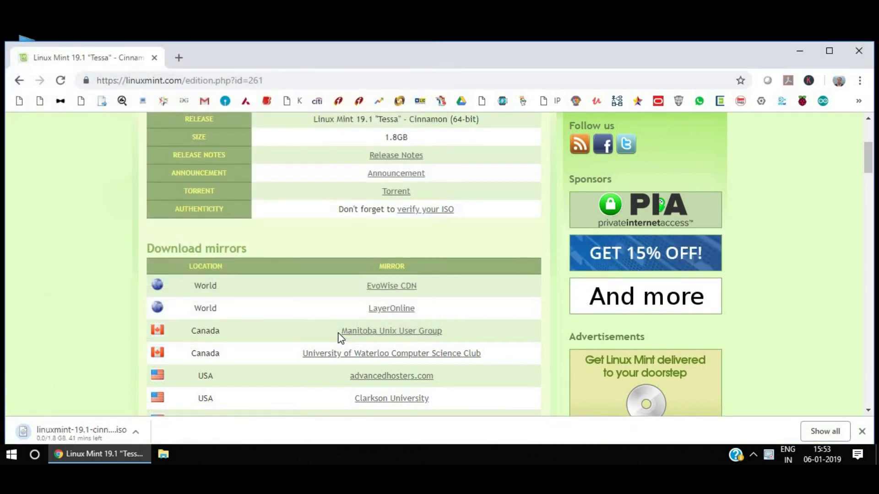
# Search the web for 'etcher' and open the balenaEtcher home page.
pyautogui.click(313, 82)
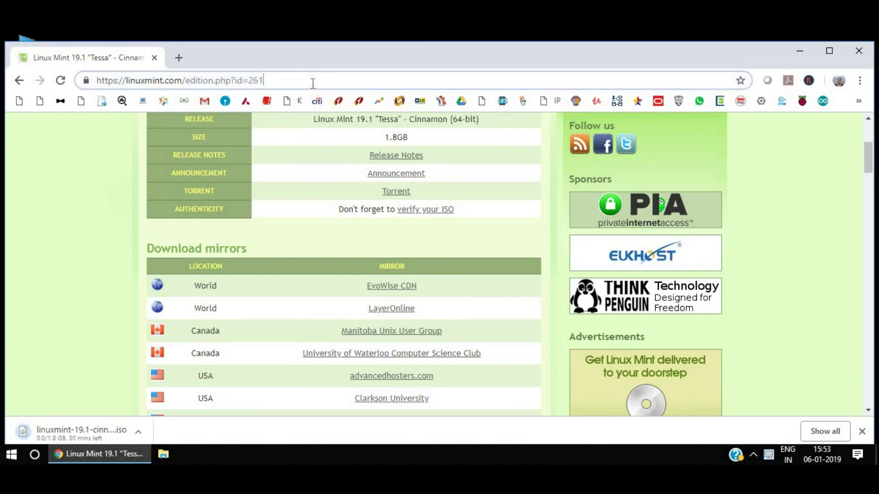
pyautogui.write('etcher')
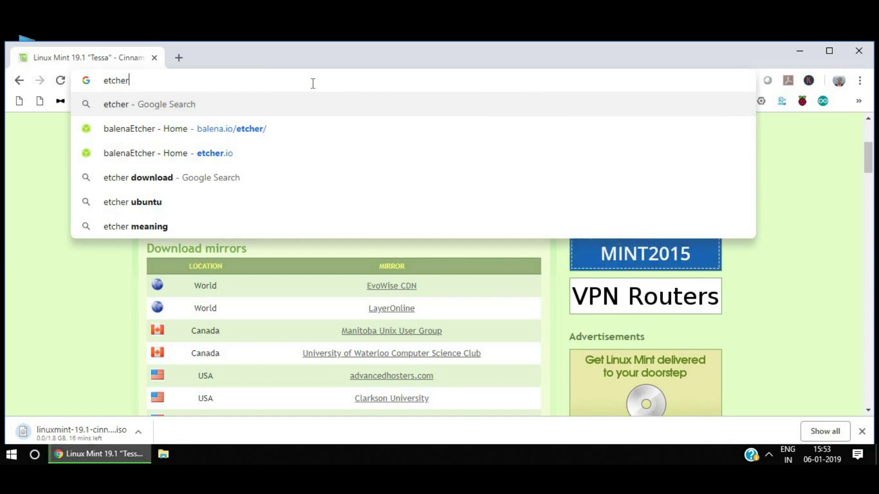
pyautogui.press('Return')
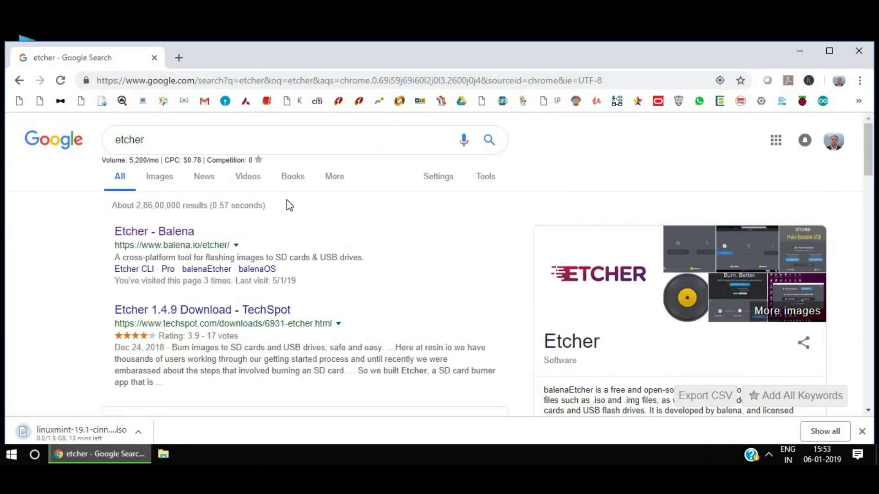
pyautogui.click(163, 235)
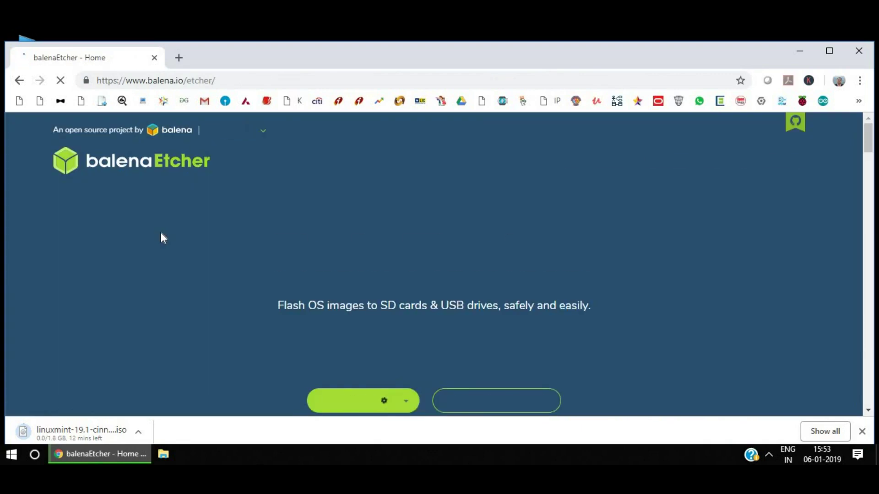
# Save the balenaEtcher Windows x64 installer to the Desktop, then close Chrome.
pyautogui.scroll(-1, 160, 232)
pyautogui.scroll(-2, 161, 232)
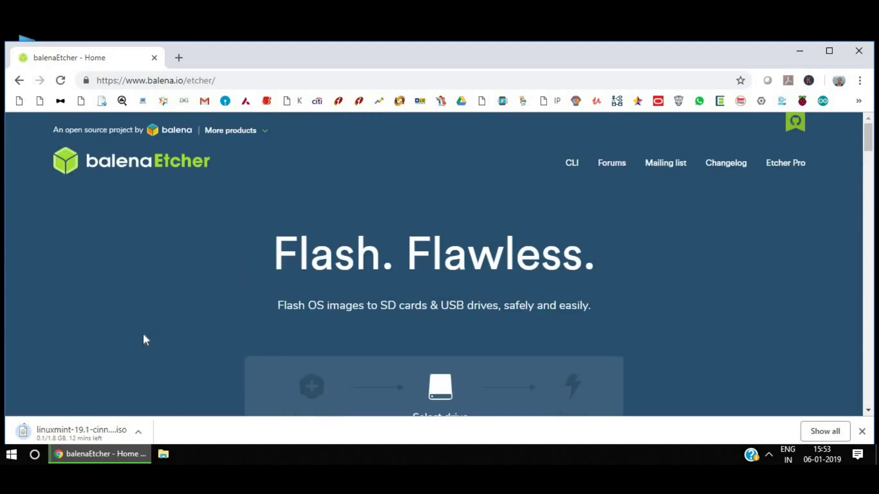
pyautogui.scroll(-4, 144, 337)
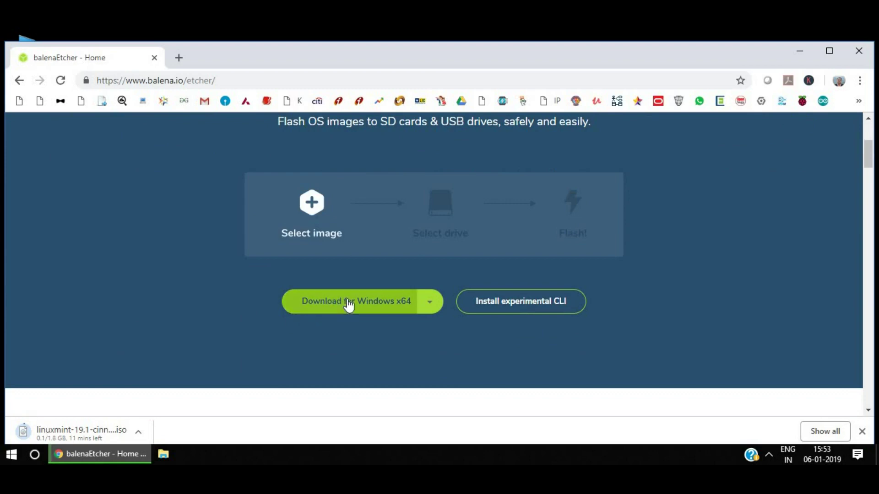
pyautogui.click(348, 305)
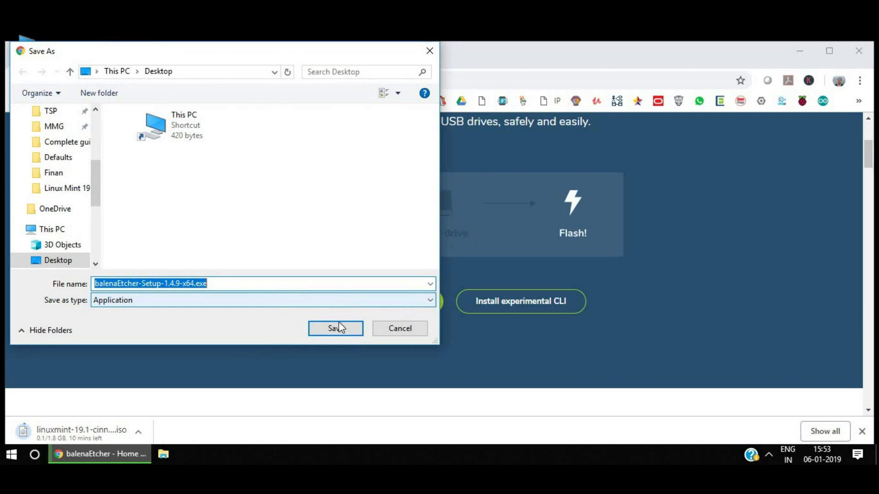
pyautogui.click(339, 325)
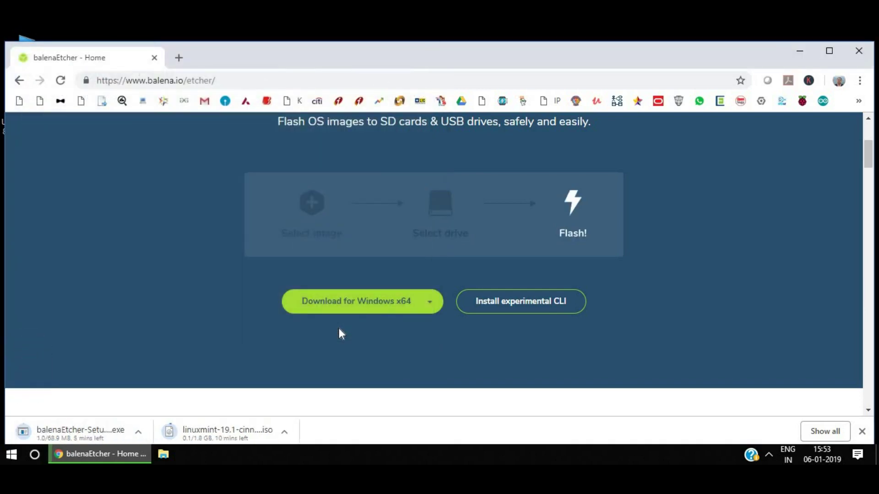
pyautogui.click(859, 50)
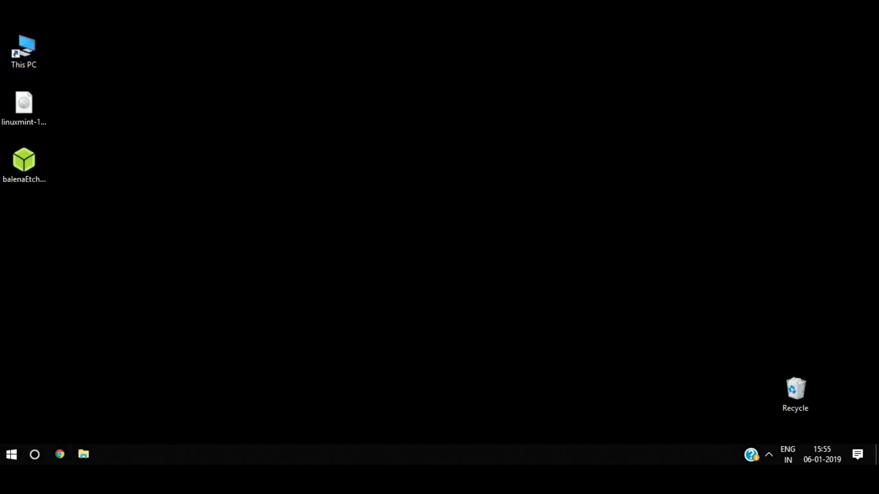
# Run the balenaEtcher setup from the Desktop and accept the licence to install Etcher 1.4.9.
pyautogui.doubleClick(33, 174)
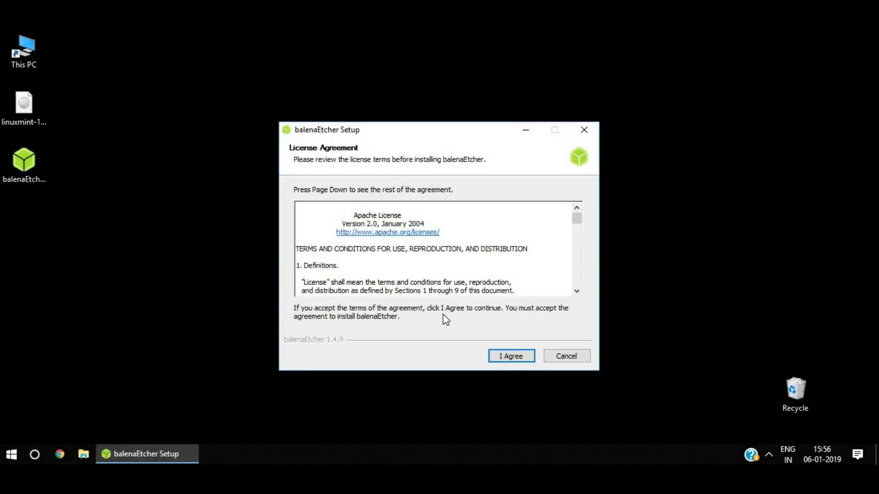
pyautogui.click(524, 360)
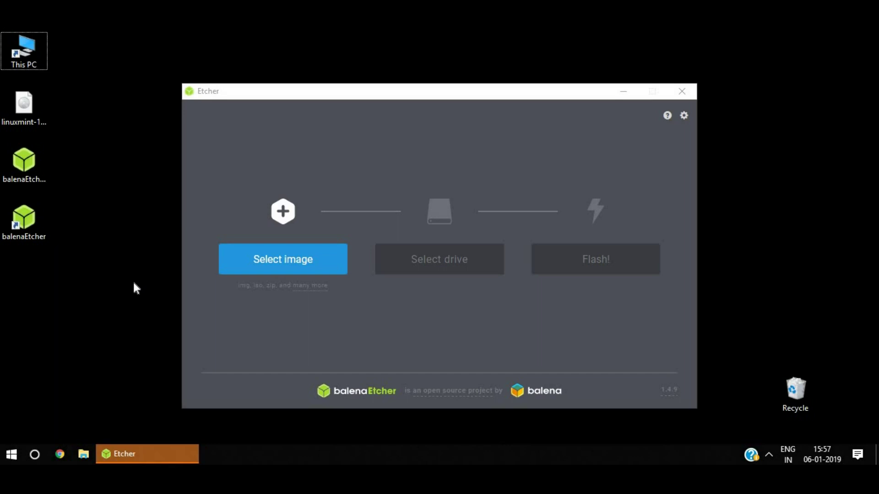
# Choose linuxmint-19.1-cinnamon-64bit.iso from the Desktop as Etcher's image, targeting the SanDisk drive.
pyautogui.click(221, 308)
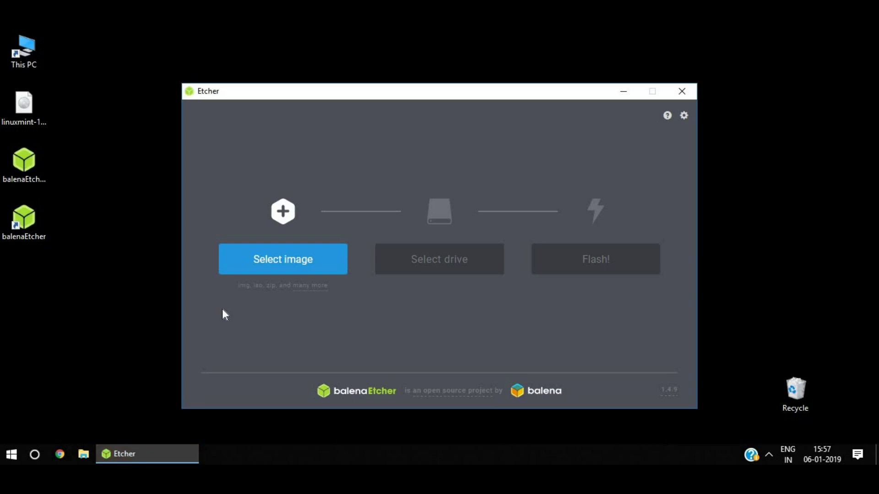
pyautogui.click(264, 274)
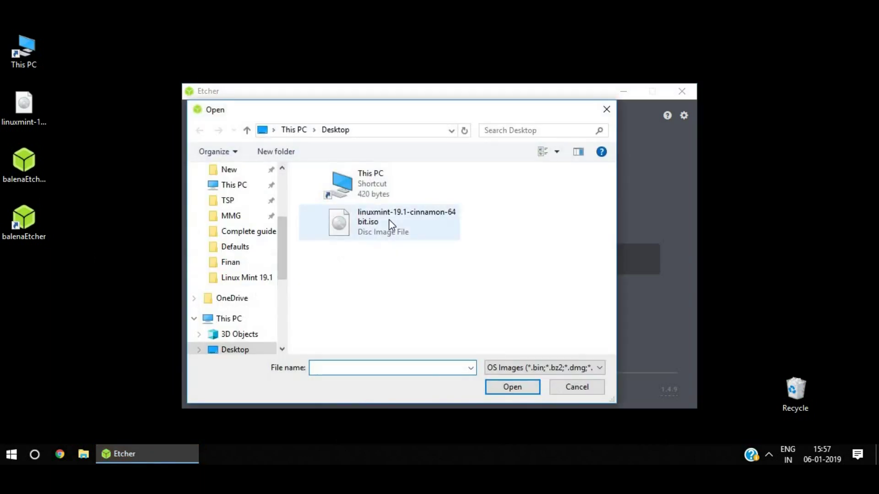
pyautogui.doubleClick(389, 219)
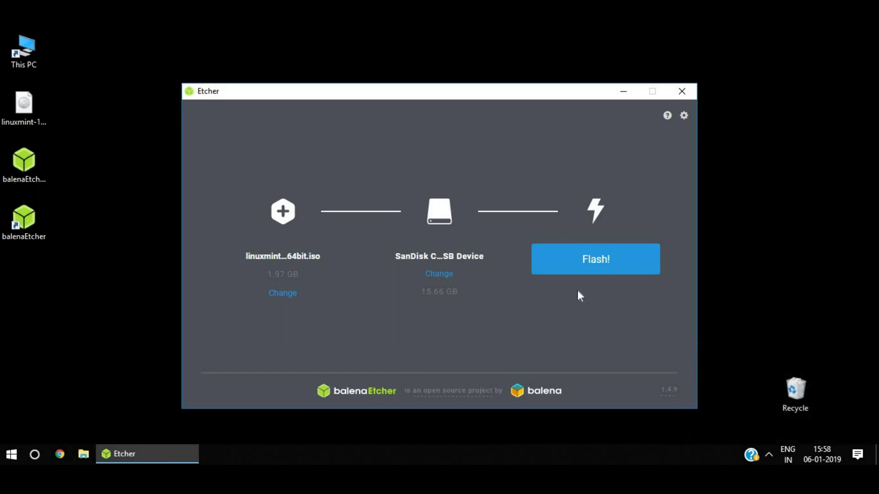
# Flash the Linux Mint ISO onto the SanDisk USB drive and wait for Flash Complete.
pyautogui.click(593, 268)
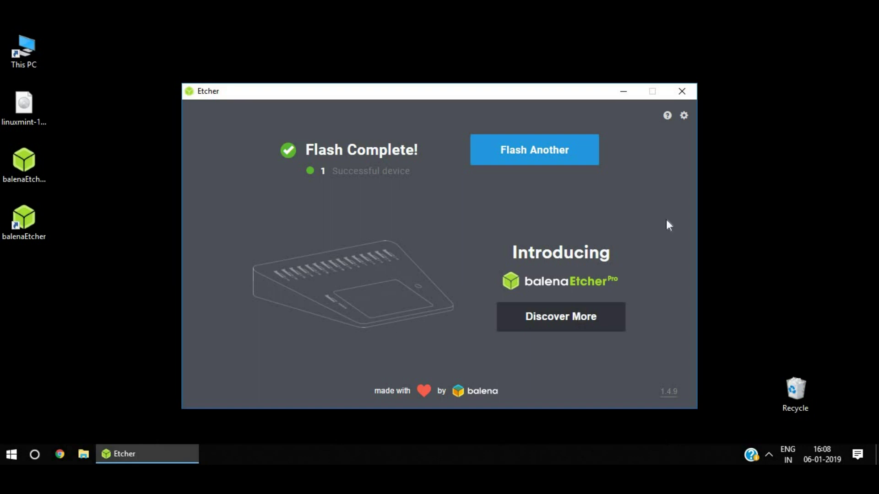
# Close Etcher and restart Windows using the Start menu's power options.
pyautogui.click(689, 91)
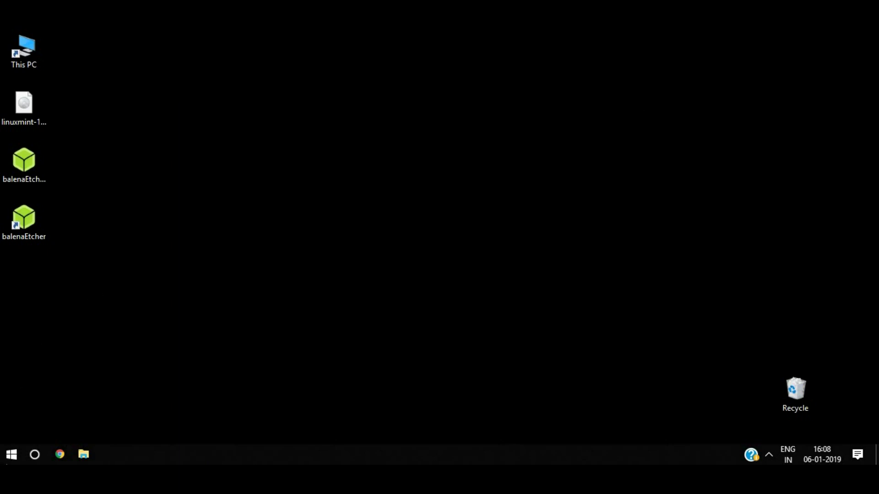
pyautogui.click(12, 454)
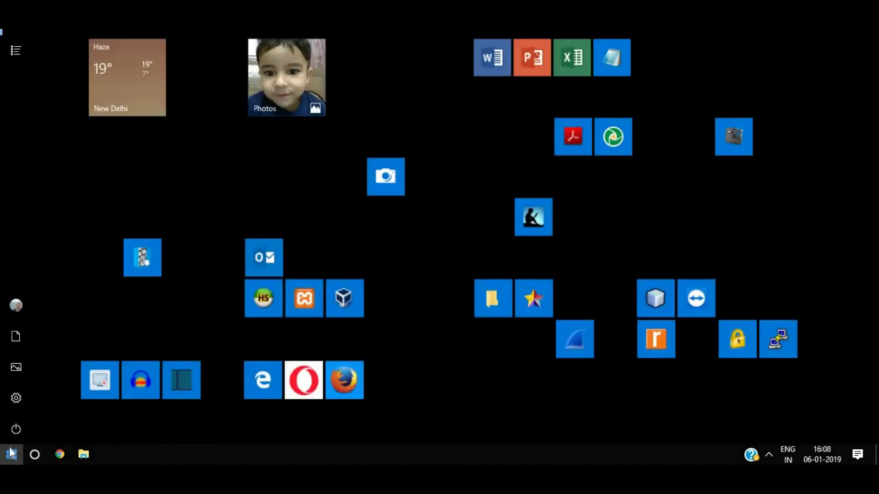
pyautogui.click(18, 421)
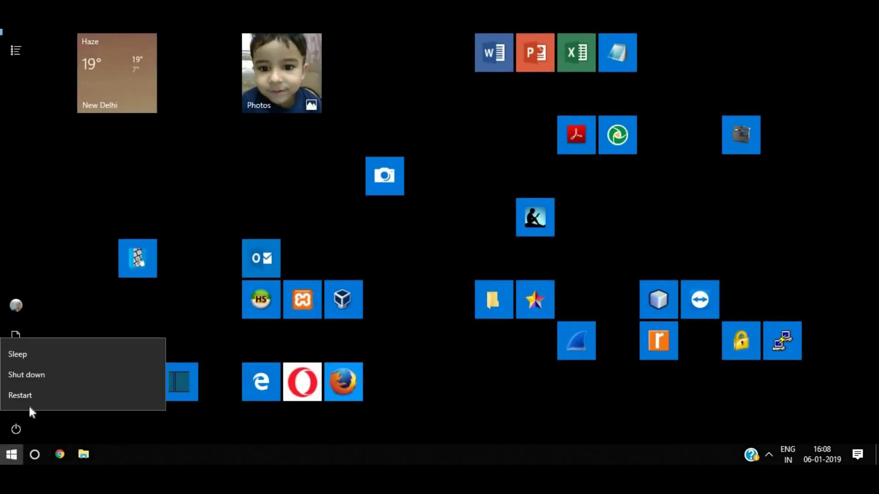
pyautogui.click(76, 393)
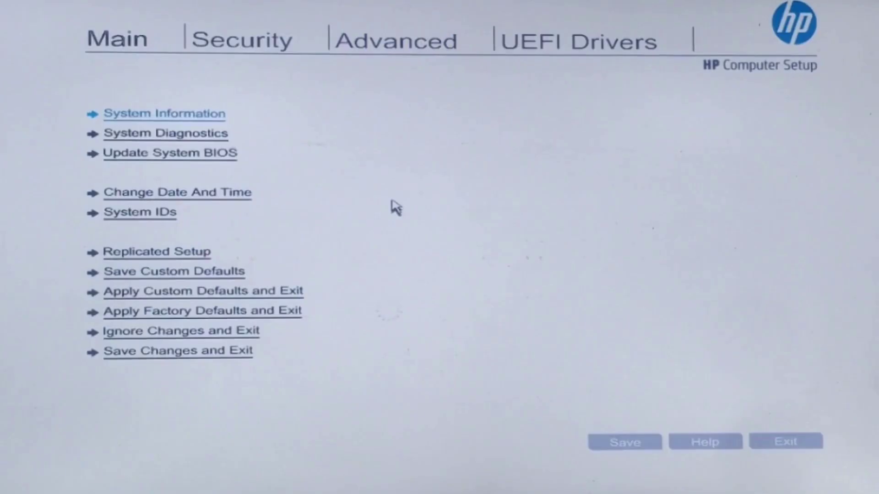
# Turn on USB Storage Boot under Advanced > Boot Options and choose Save.
pyautogui.click(386, 50)
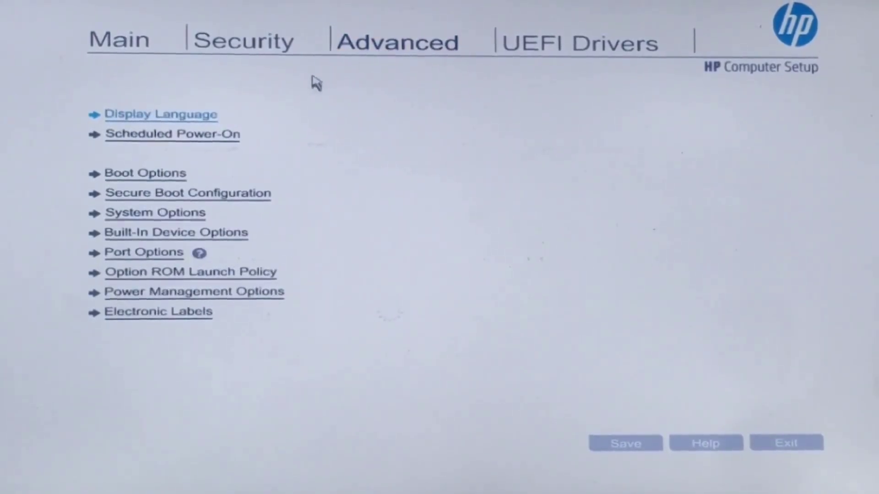
pyautogui.click(169, 176)
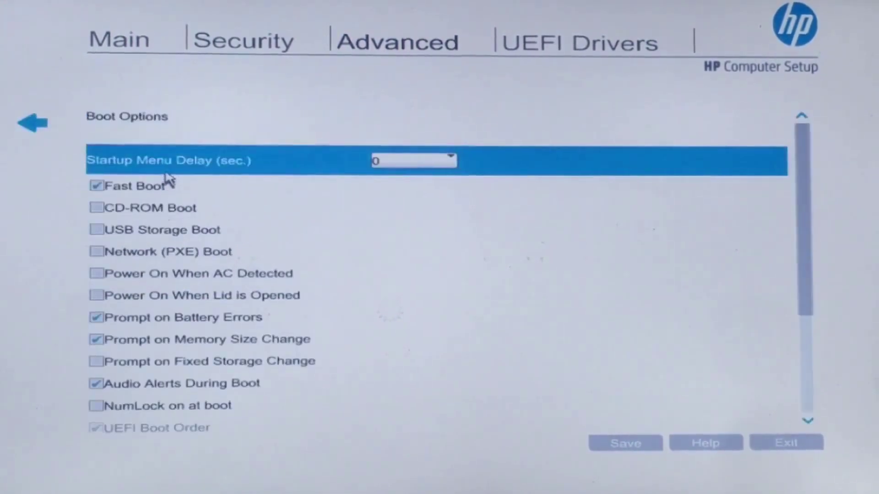
pyautogui.click(97, 231)
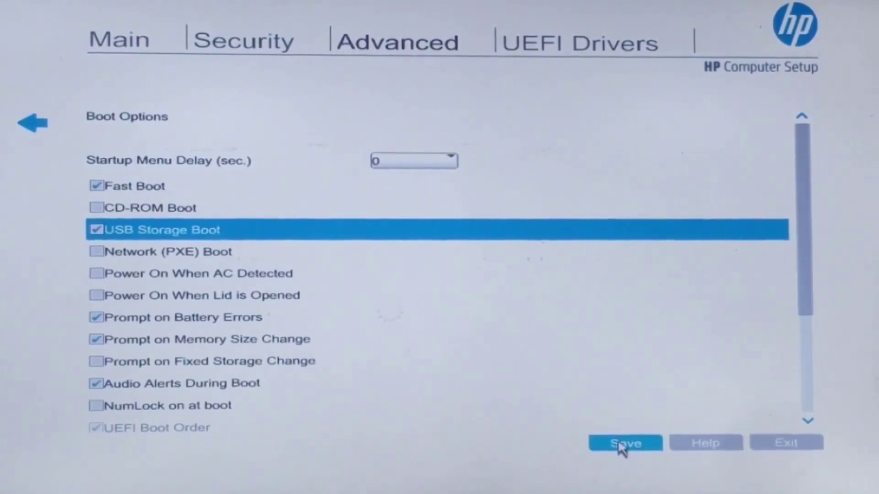
pyautogui.click(621, 446)
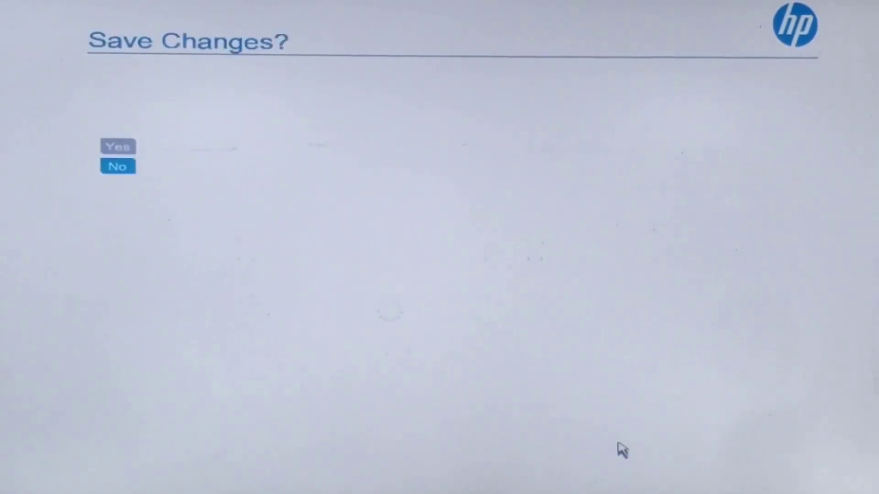
# Confirm the saved change and exit HP Computer Setup, agreeing to save on exit.
pyautogui.click(120, 147)
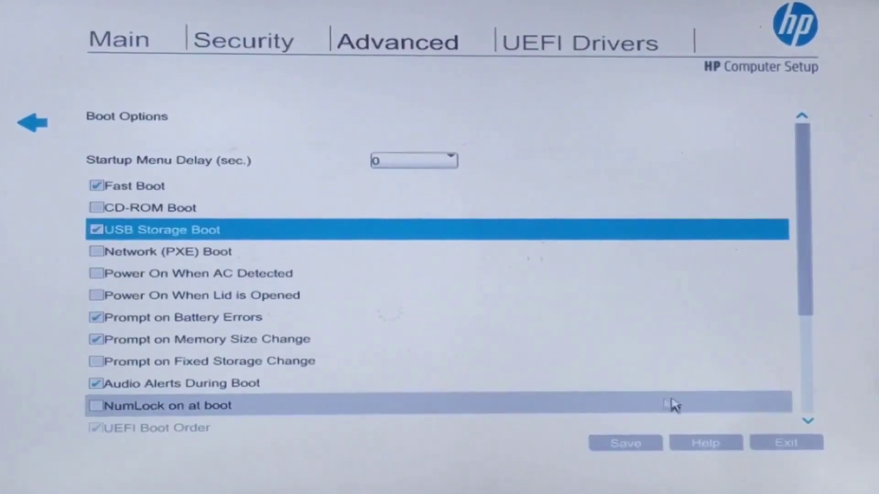
pyautogui.click(794, 448)
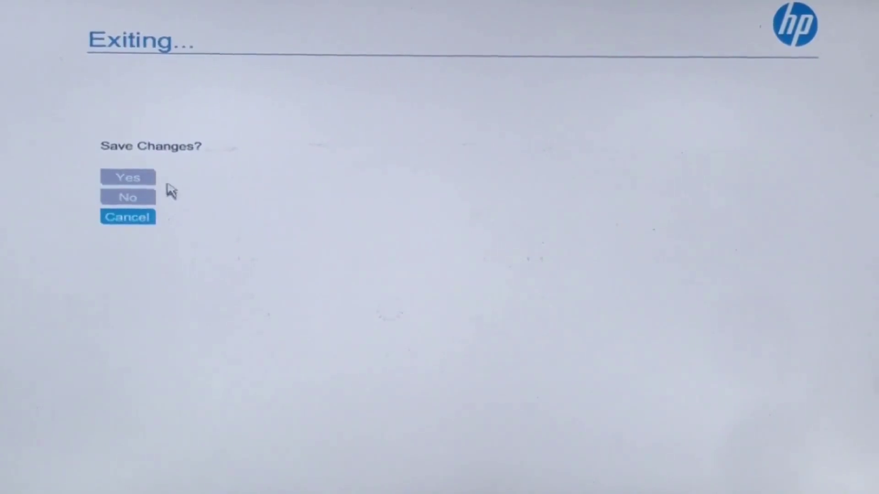
pyautogui.click(133, 181)
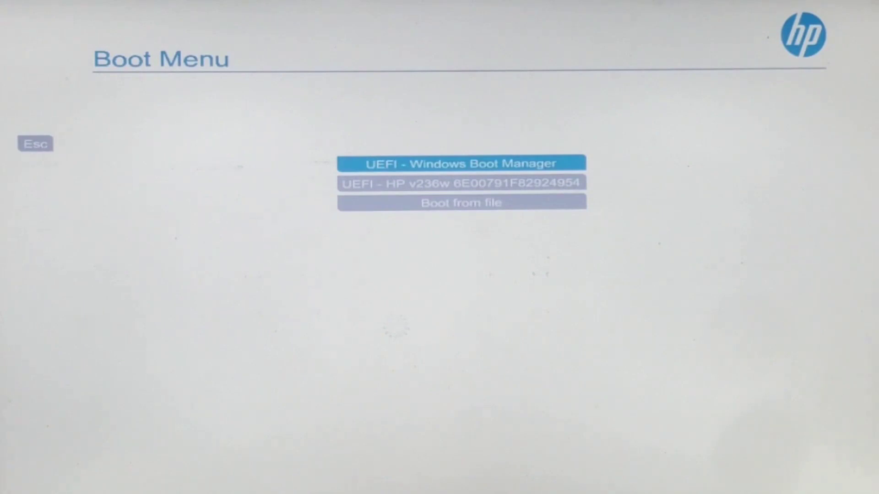
# Boot from the UEFI - HP v236w USB entry in the Boot Menu into the live desktop.
pyautogui.press('Down')
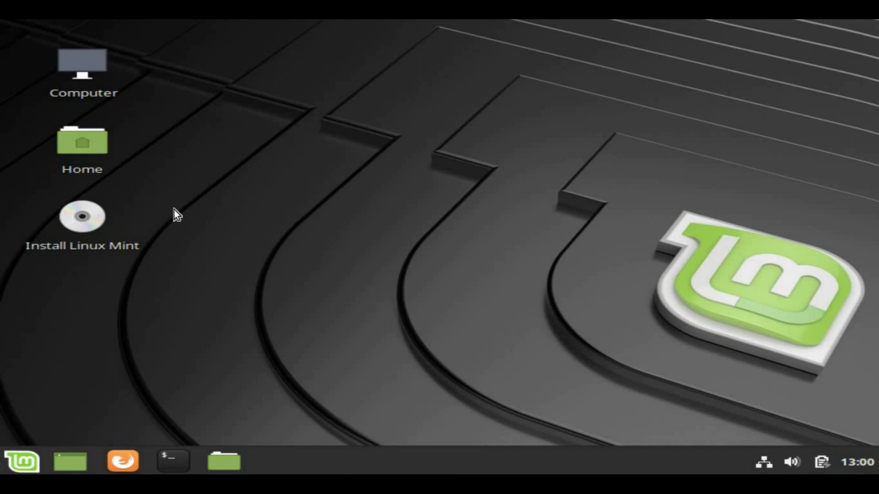
# Launch Install Linux Mint and continue with English, the English (US) keyboard, and third-party software.
pyautogui.click(83, 227)
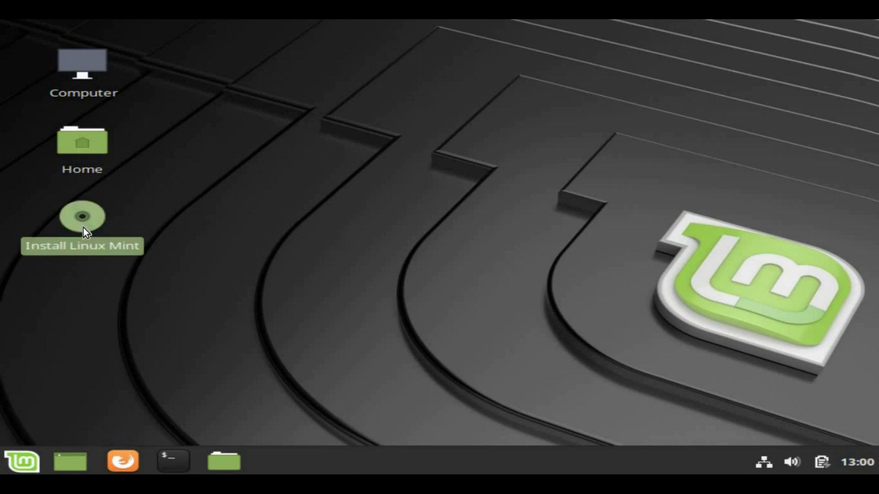
pyautogui.doubleClick(84, 227)
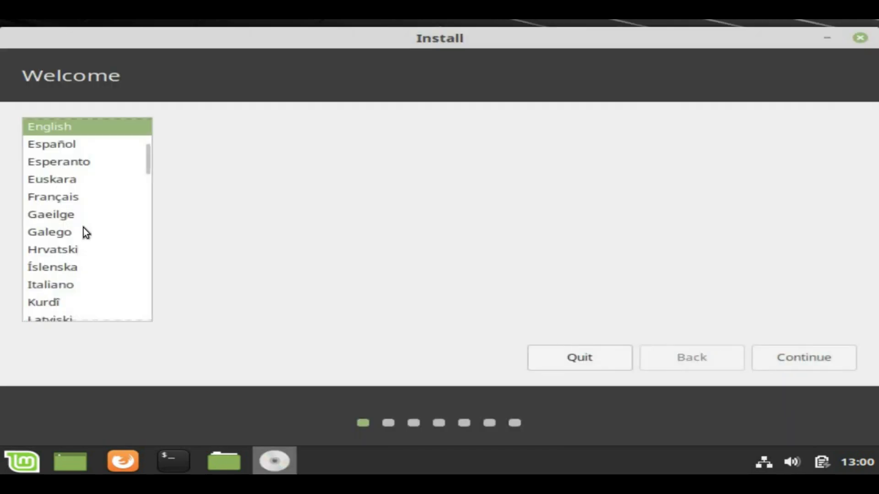
pyautogui.click(806, 356)
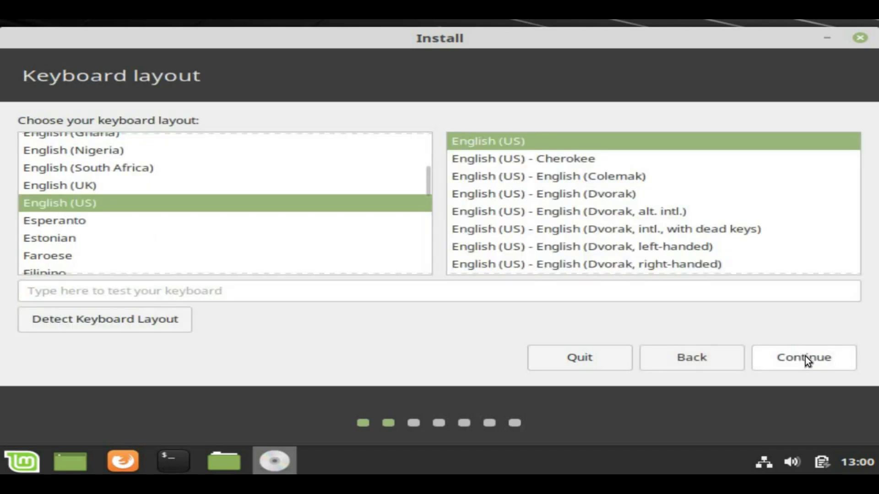
pyautogui.click(806, 356)
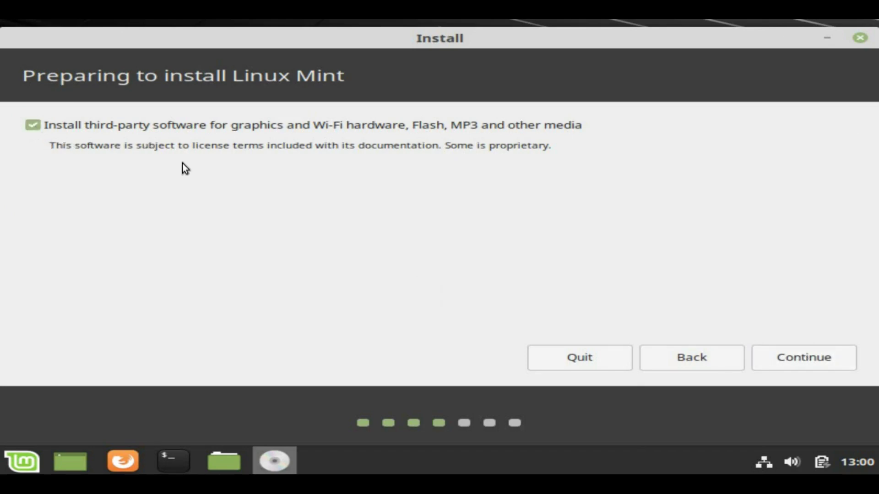
pyautogui.click(783, 357)
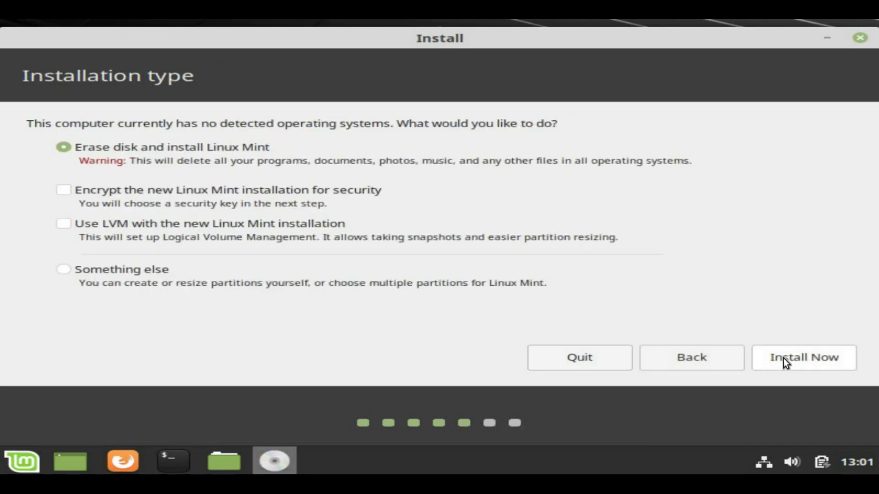
# Install with Erase disk and install Linux Mint and confirm writing the changes to disk.
pyautogui.click(801, 356)
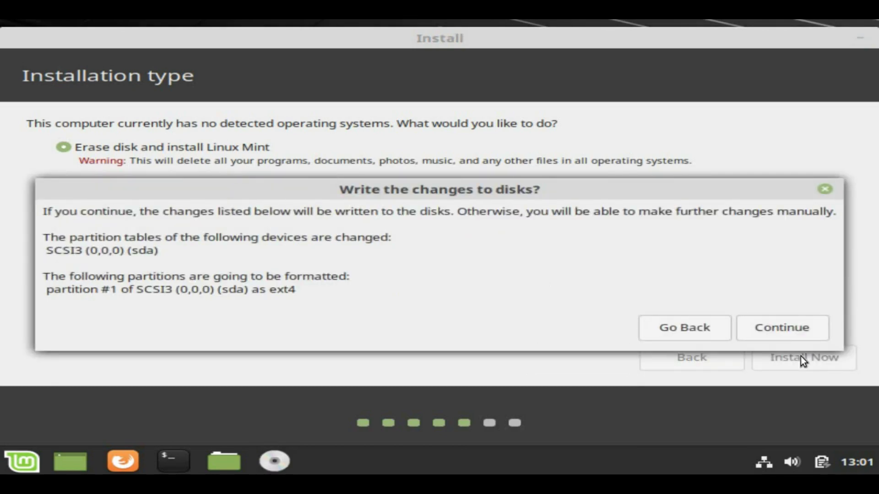
pyautogui.click(792, 329)
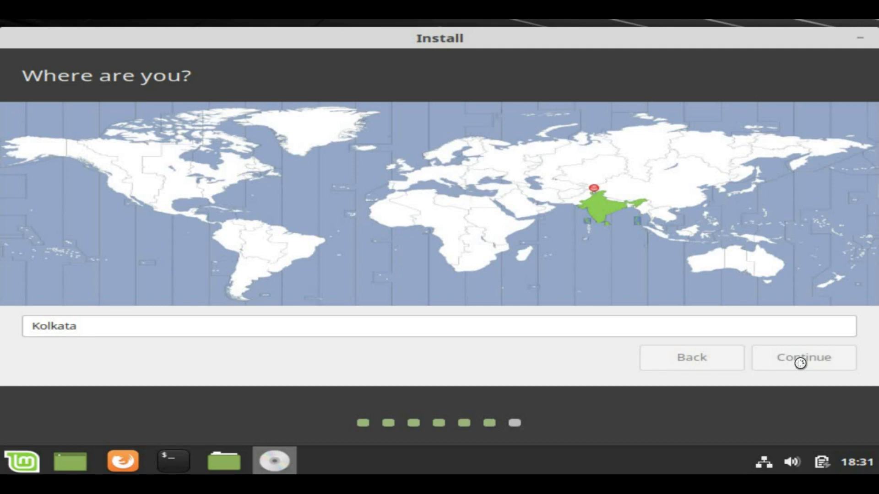
# Enter the user's name, a '-PC' computer name, and a short password confirmed twice.
pyautogui.write('A')
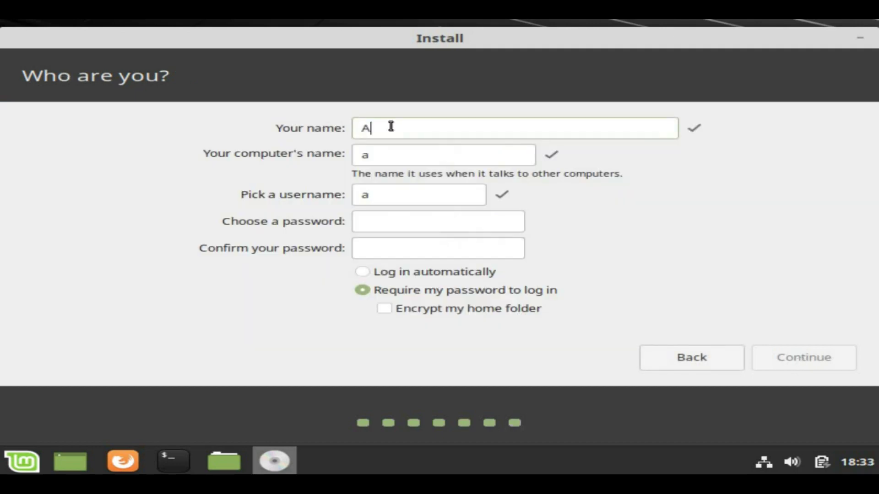
pyautogui.write('nurag')
pyautogui.press('Tab')
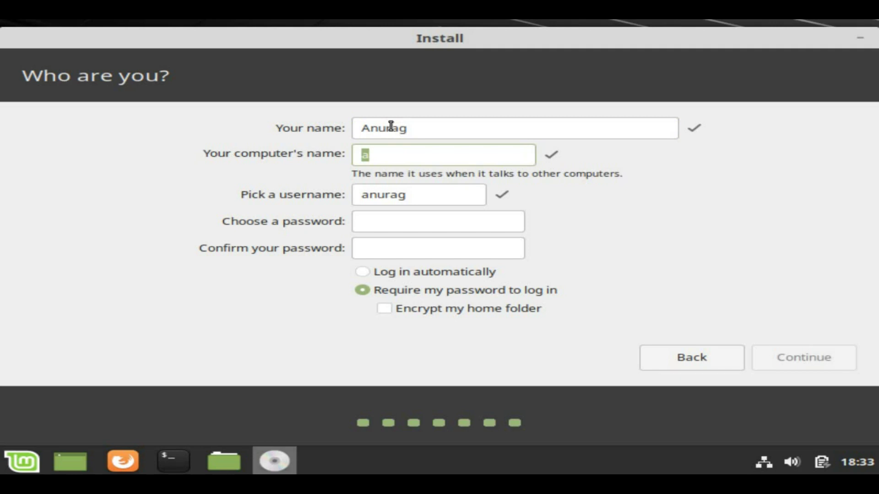
pyautogui.write('Anua')
pyautogui.press('BackSpace')
pyautogui.write('rag-PC')
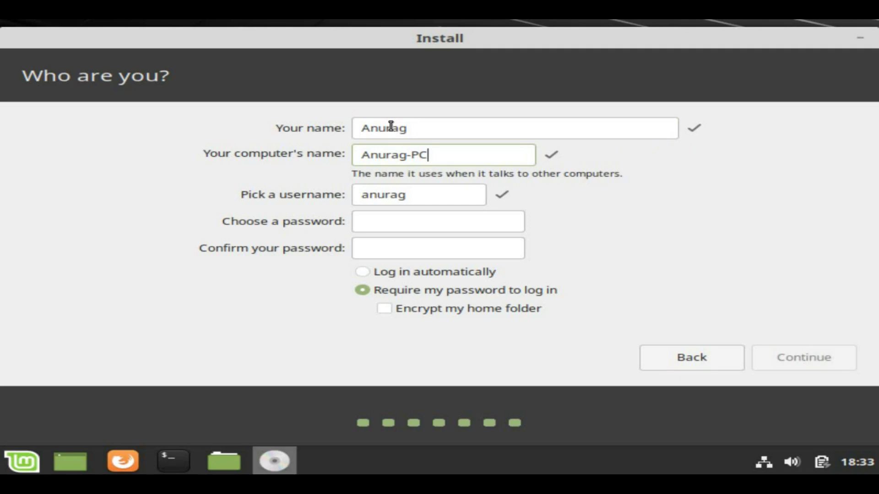
pyautogui.press('Tab')
pyautogui.press('Tab')
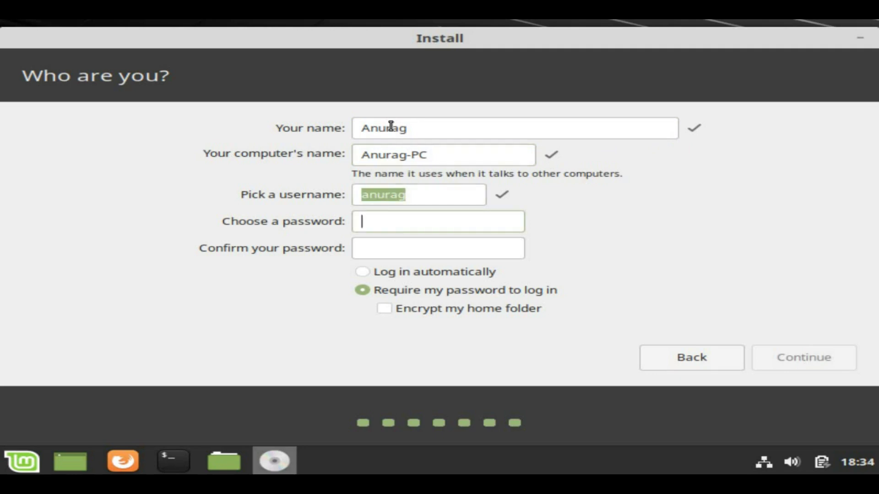
pyautogui.write('1234')
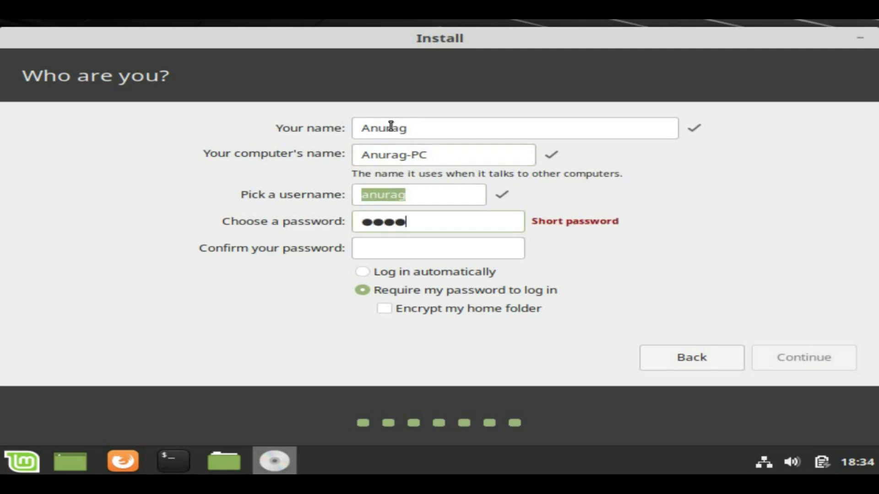
pyautogui.press('Tab')
pyautogui.write('1234')
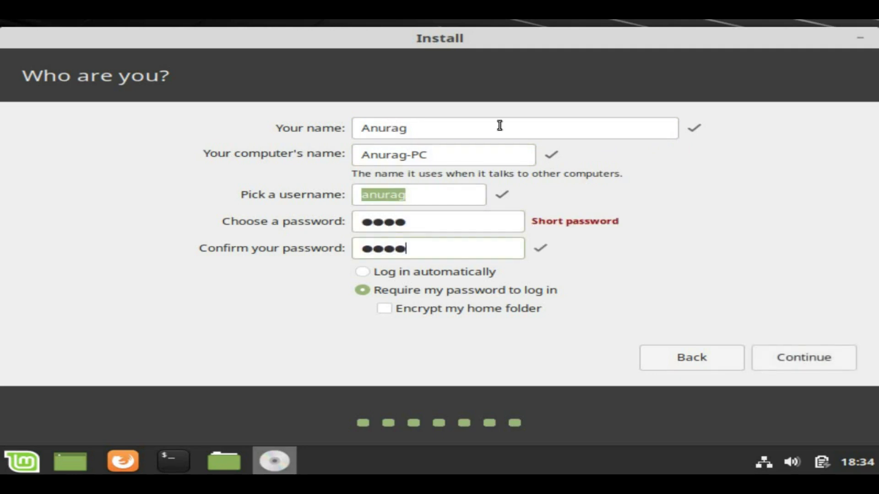
# Submit the user details and let the installation run to Installation Complete.
pyautogui.click(809, 356)
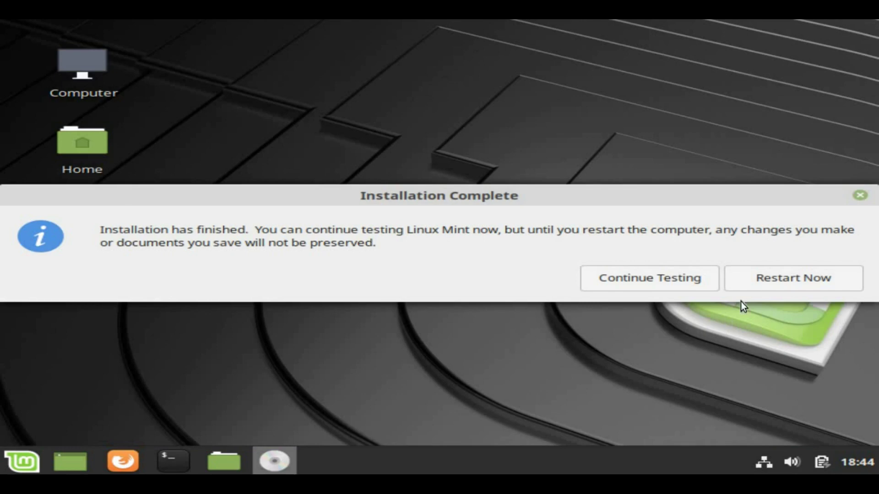
# Restart now and confirm the installation medium has been removed.
pyautogui.click(762, 285)
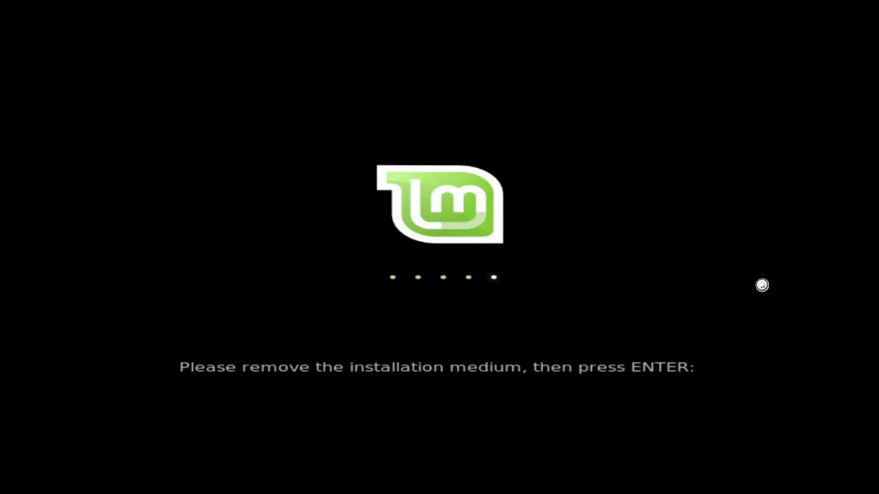
pyautogui.press('Return')
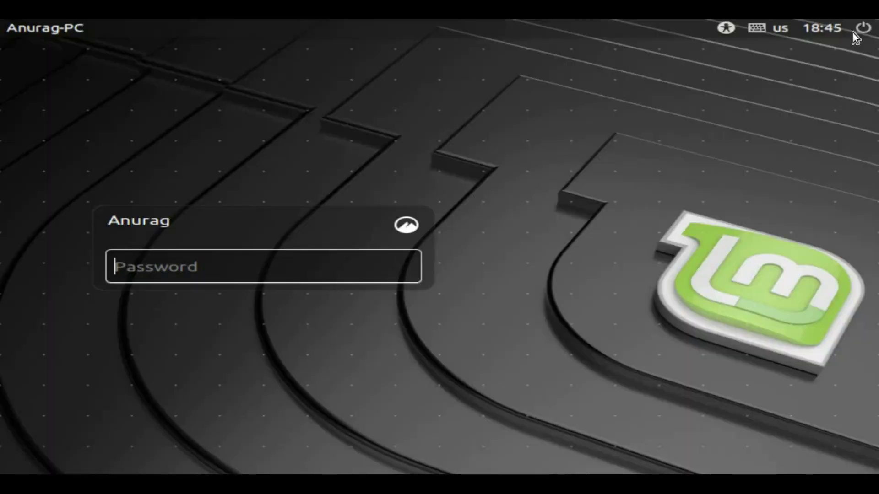
# Log in to the new account by entering its password.
pyautogui.write('a')
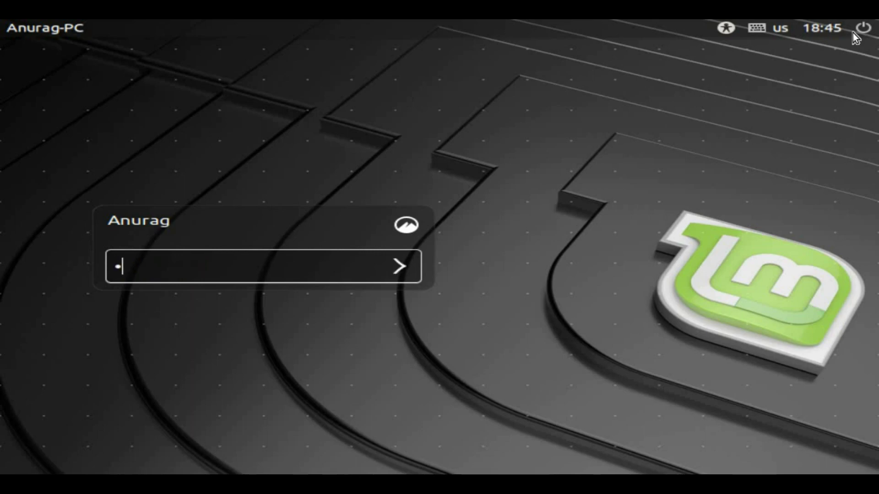
pyautogui.write('aaa')
pyautogui.press('Return')
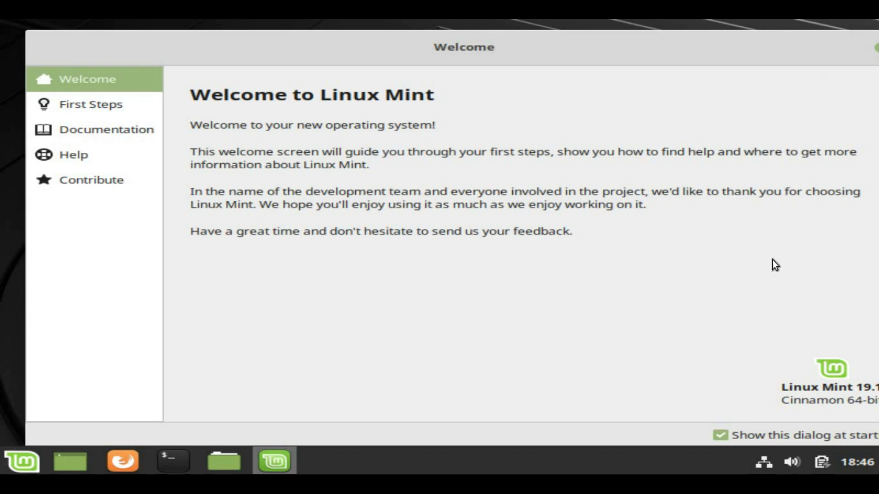
# Browse the Welcome Screen's First Steps, Documentation, Help and Contribute sections.
pyautogui.click(108, 113)
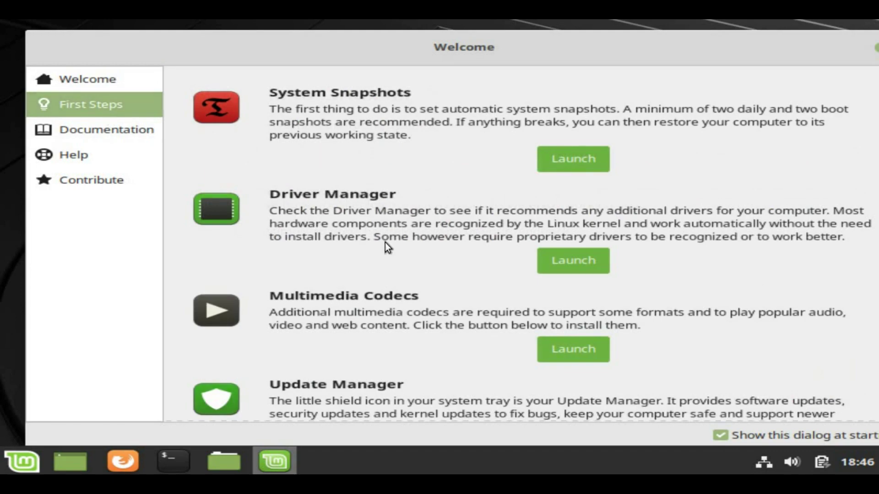
pyautogui.scroll(-3, 399, 203)
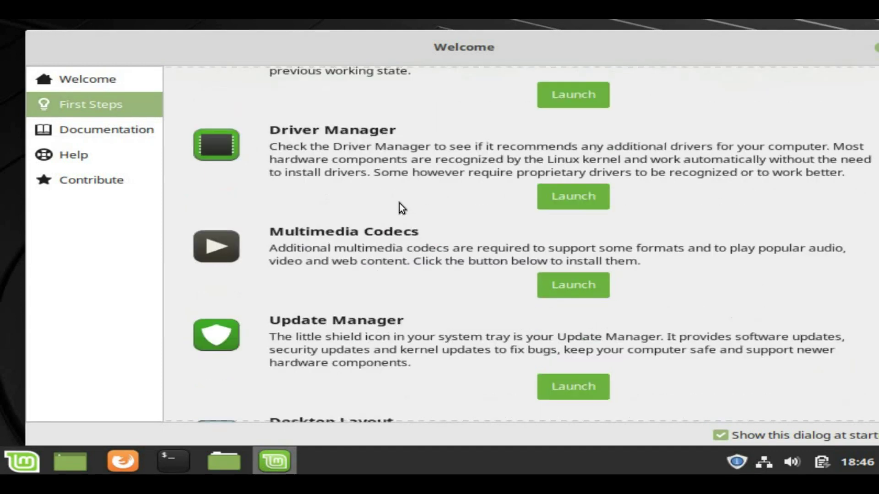
pyautogui.scroll(-3, 421, 232)
pyautogui.scroll(-5, 421, 231)
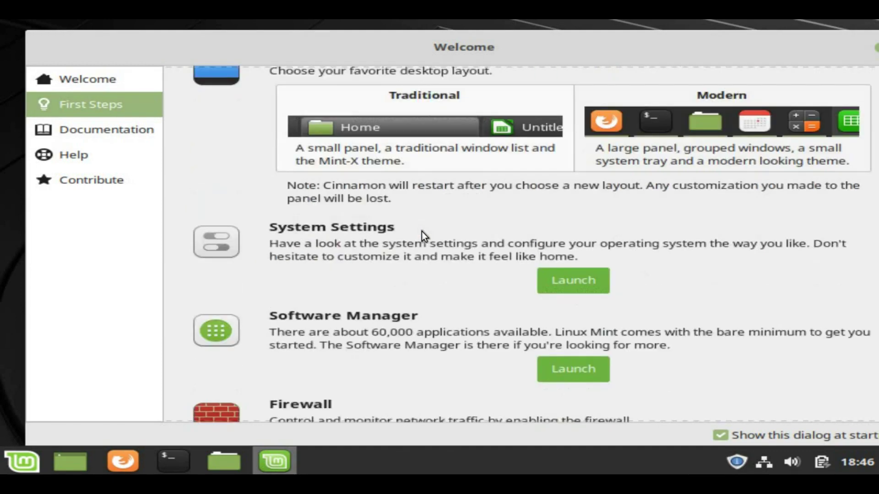
pyautogui.scroll(8, 421, 232)
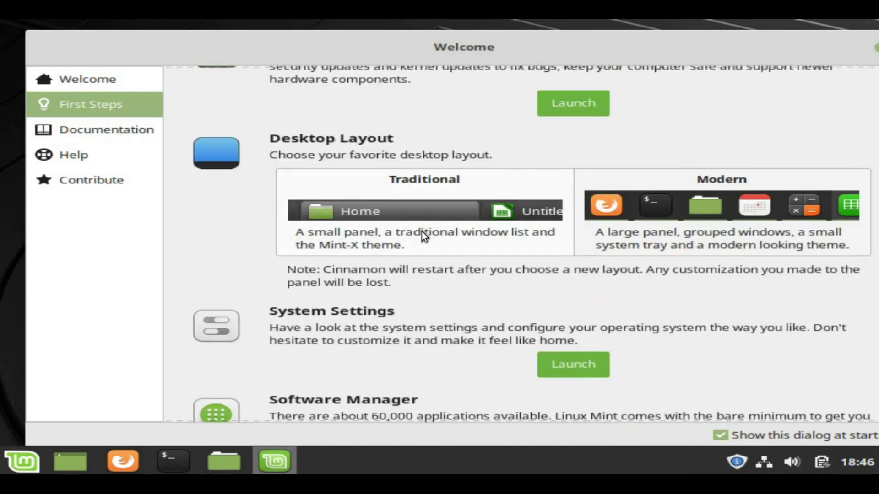
pyautogui.scroll(3, 422, 231)
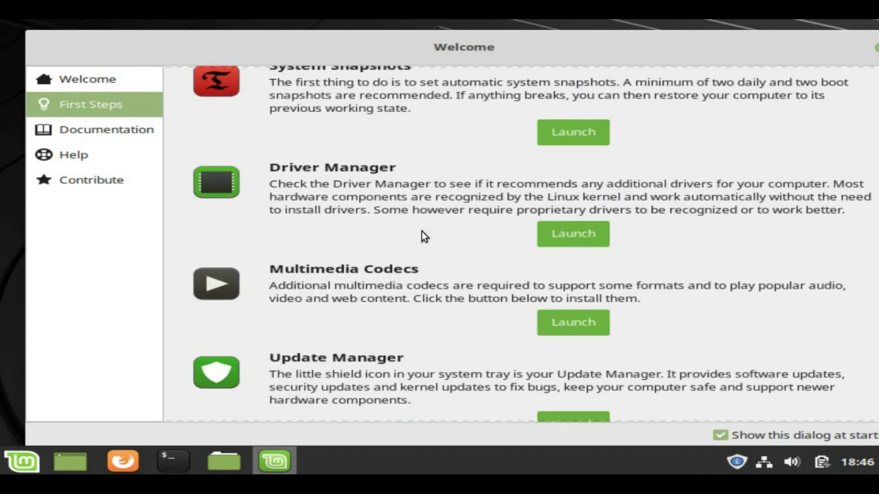
pyautogui.click(92, 133)
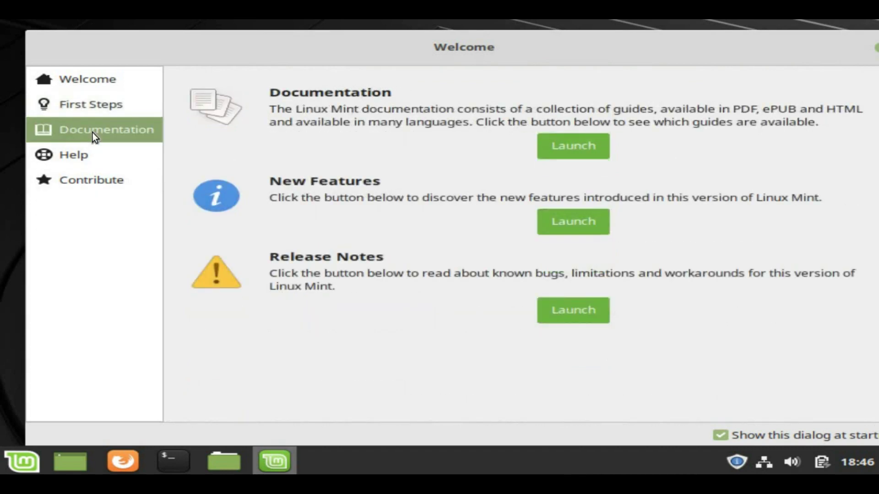
pyautogui.click(82, 155)
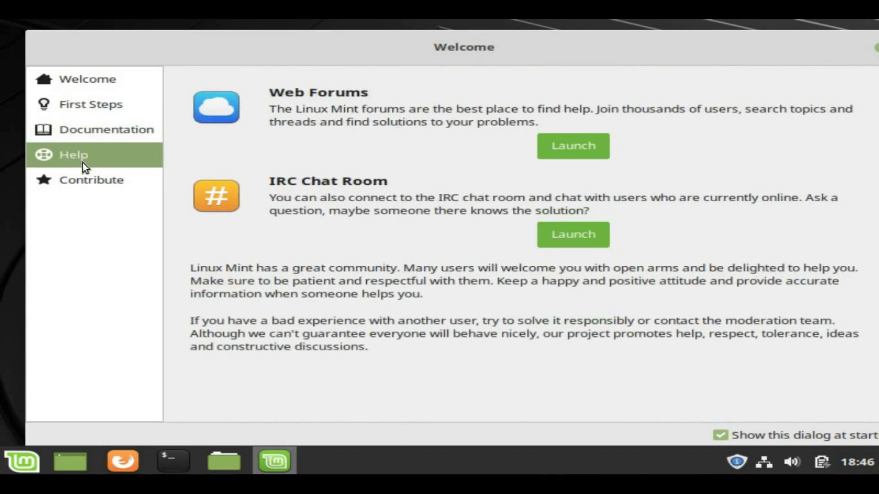
pyautogui.click(85, 183)
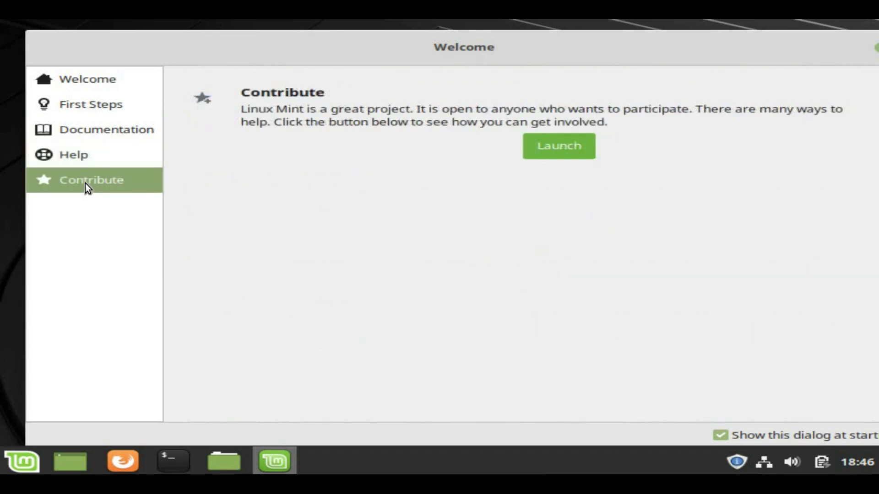
# Untick Show this dialog at startup and close the Welcome Screen.
pyautogui.click(723, 438)
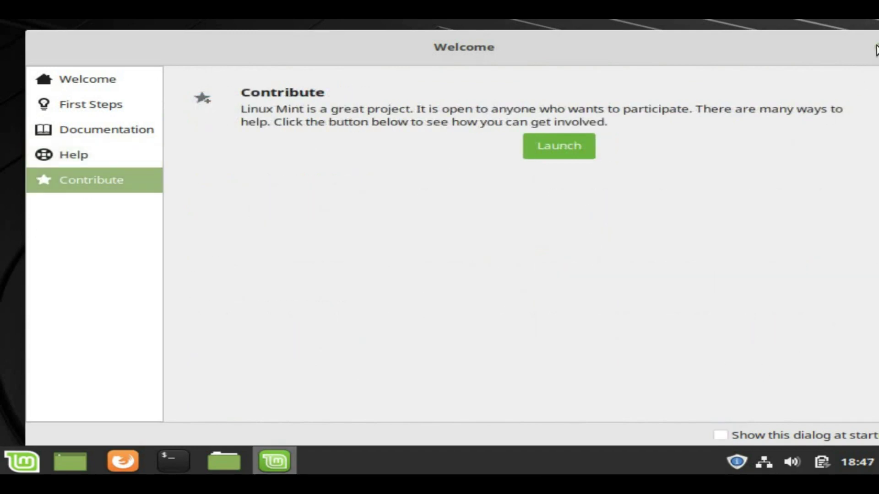
pyautogui.moveTo(838, 50); pyautogui.dragTo(701, 65)
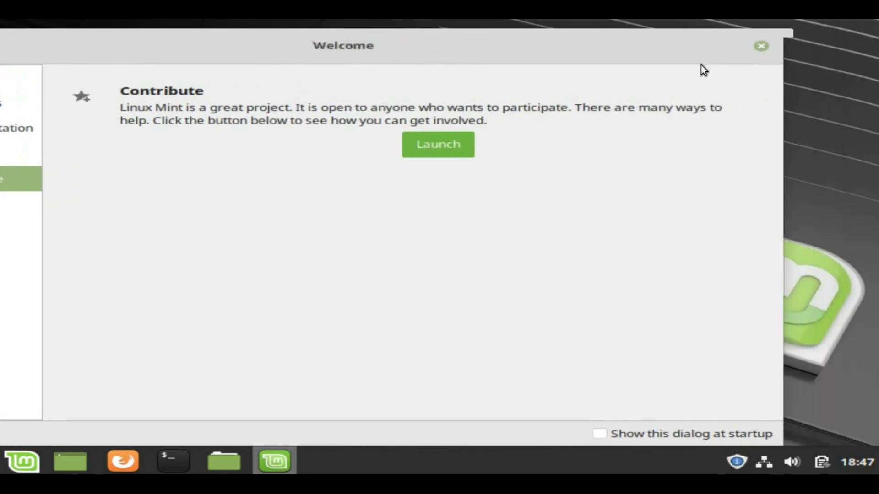
pyautogui.click(743, 48)
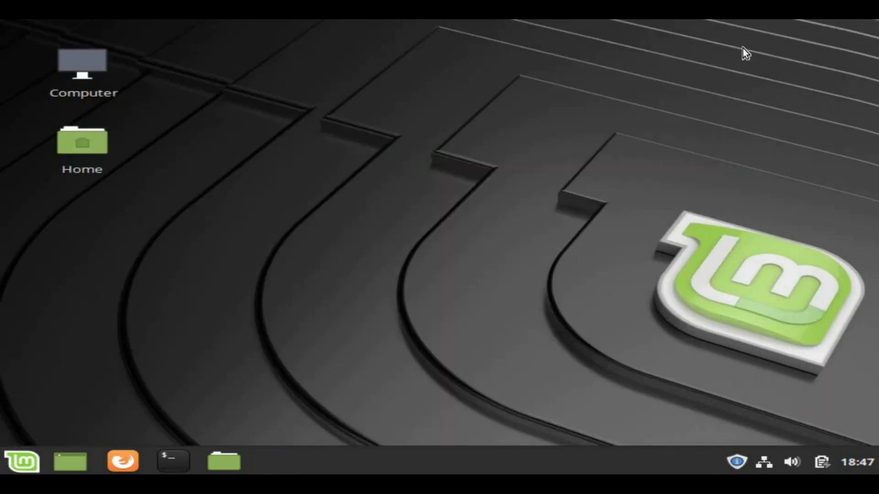
# Search the menu for 'display' and launch the Display settings.
pyautogui.click(20, 458)
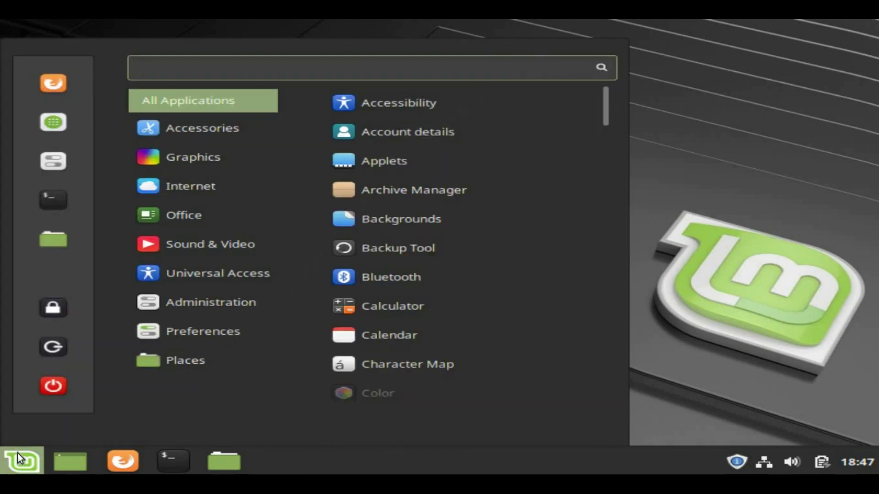
pyautogui.write('d')
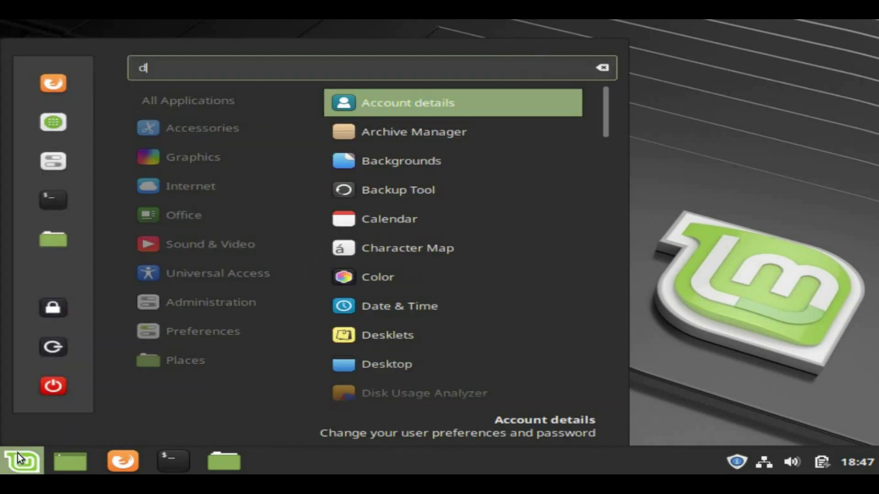
pyautogui.write('isplay')
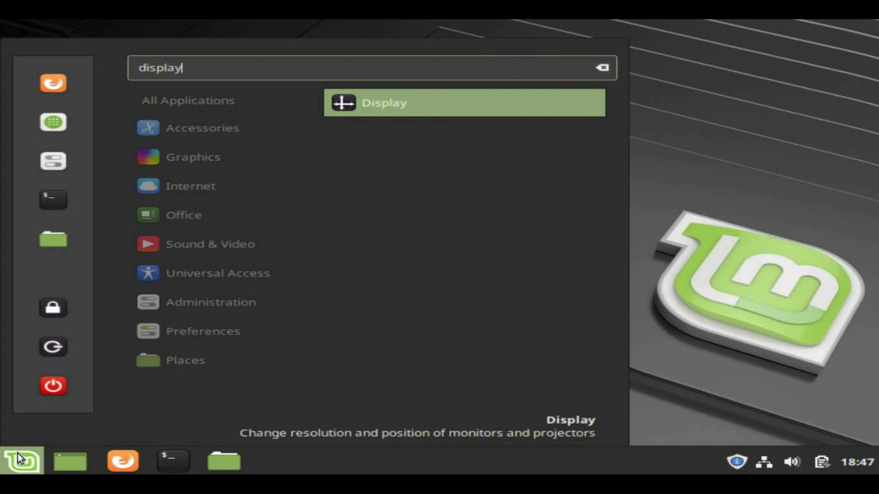
pyautogui.click(388, 99)
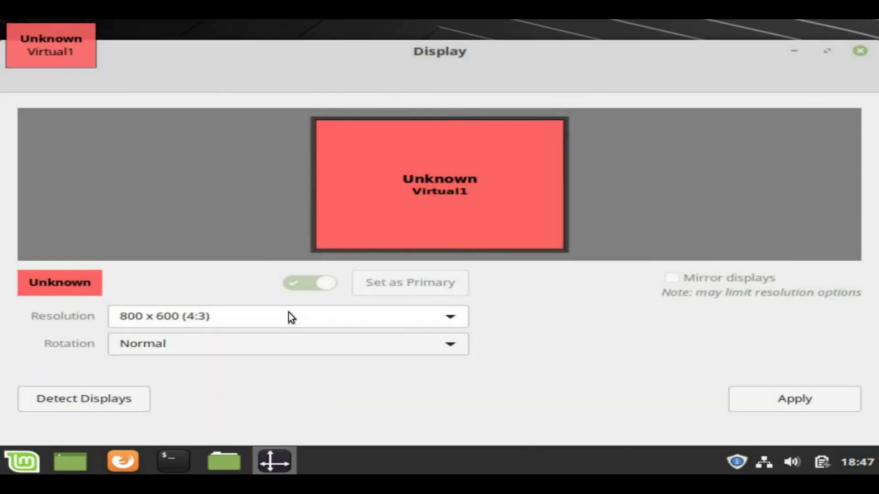
# Apply and keep the 1024 x 768 (4:3) resolution, then close Display settings.
pyautogui.click(288, 314)
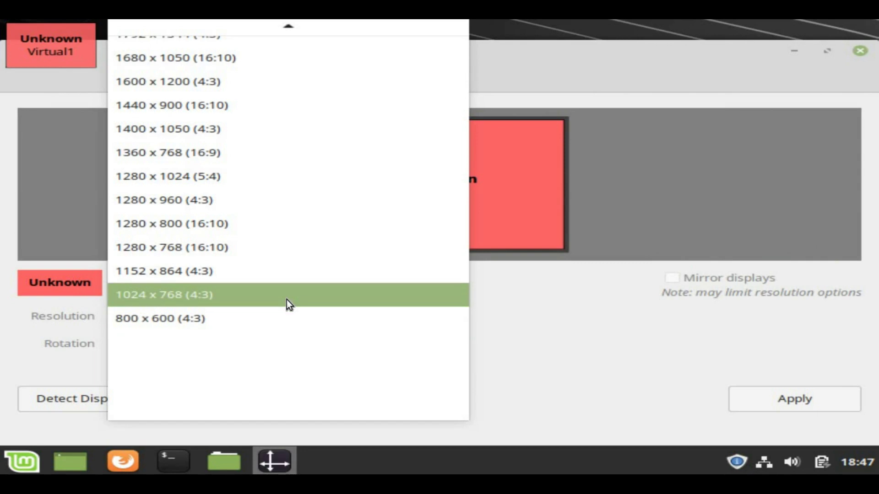
pyautogui.click(286, 295)
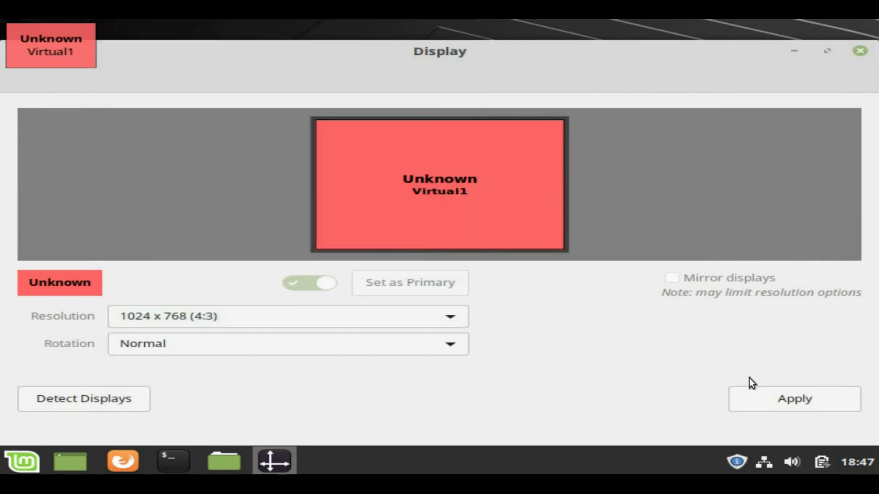
pyautogui.click(775, 400)
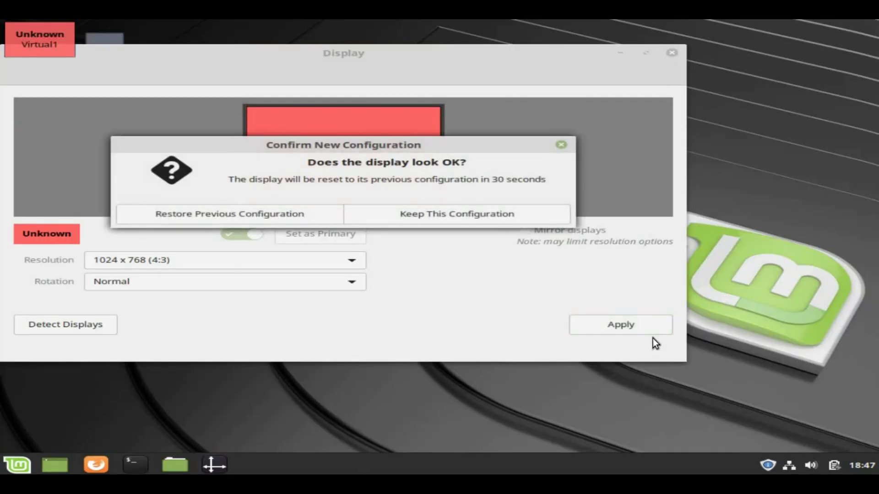
pyautogui.click(459, 214)
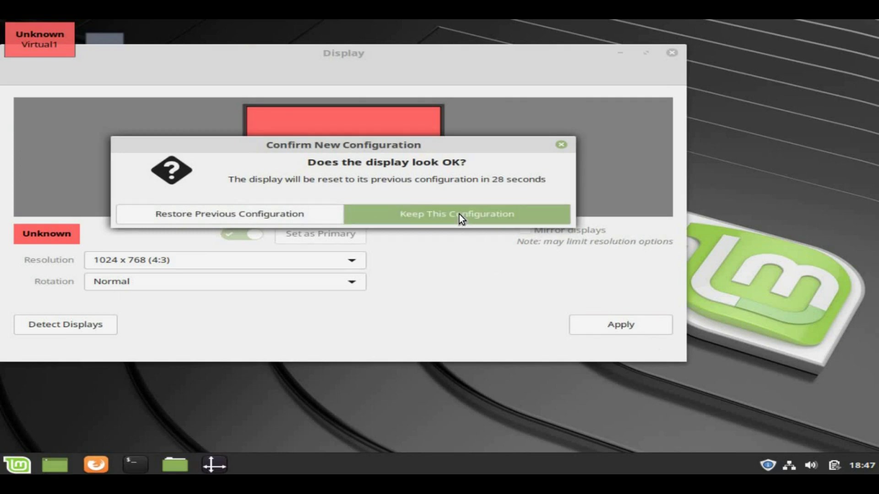
pyautogui.click(671, 53)
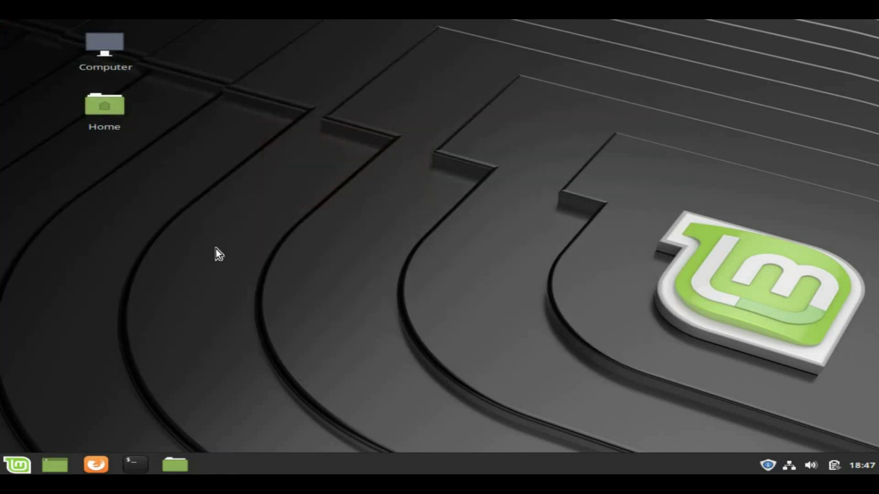
# Open the Mint menu and browse its application categories, starting with Accessories.
pyautogui.click(21, 464)
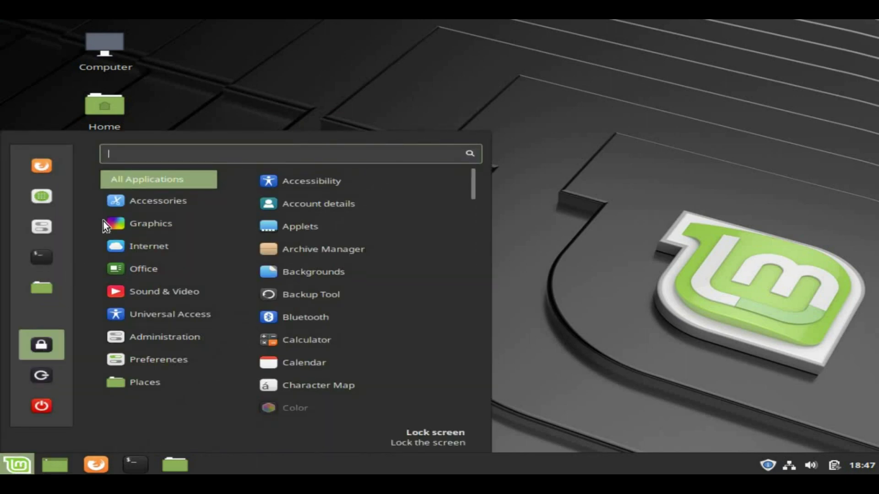
pyautogui.moveTo(120, 196)
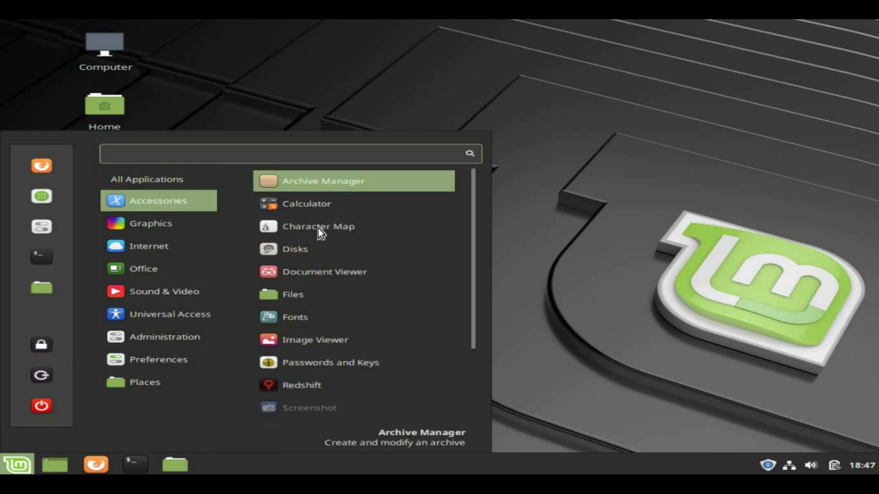
pyautogui.scroll(-3, 318, 228)
pyautogui.scroll(3, 317, 229)
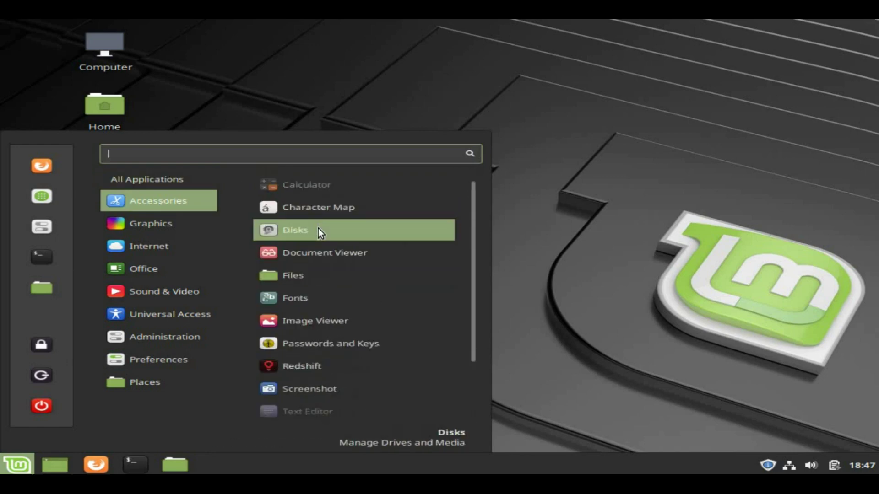
pyautogui.moveTo(178, 229)
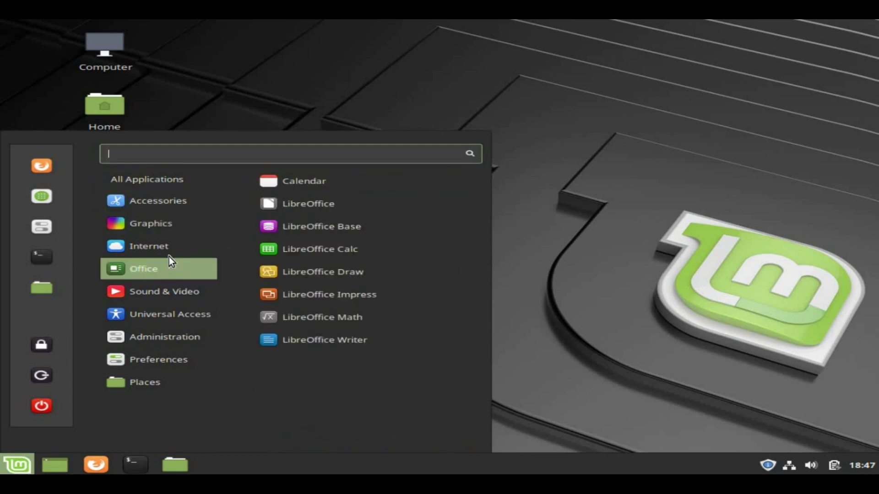
pyautogui.moveTo(166, 252)
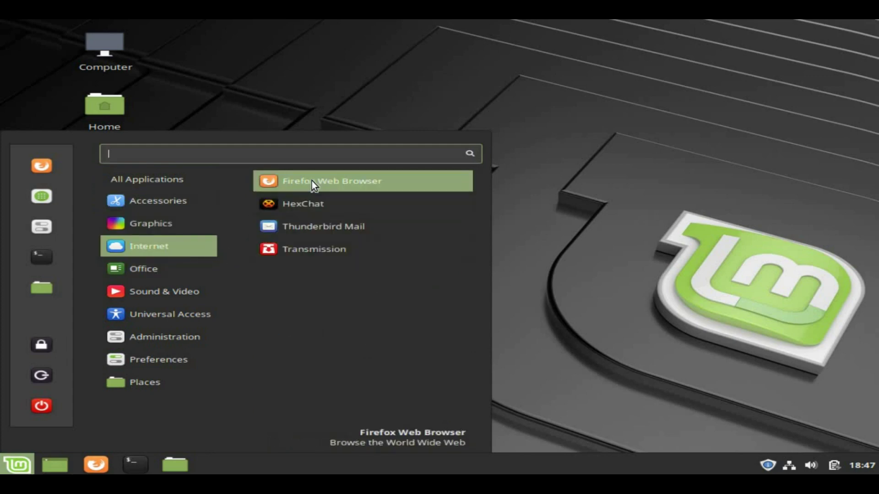
pyautogui.moveTo(183, 272)
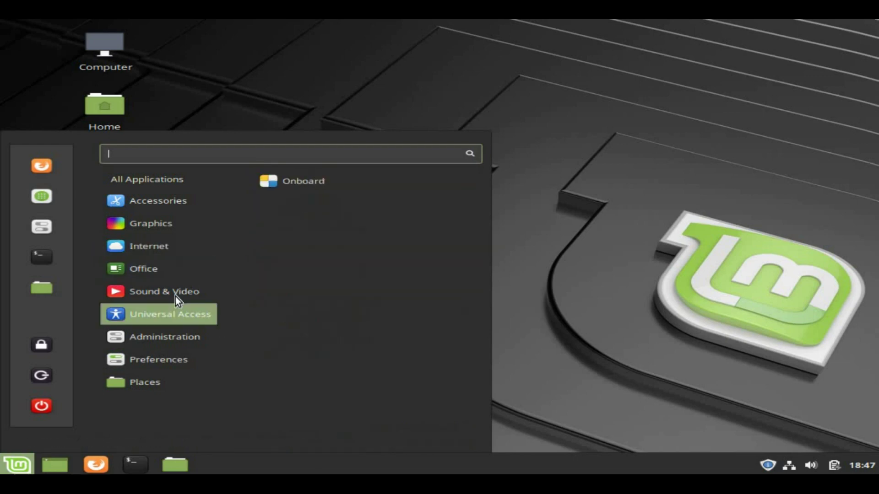
pyautogui.moveTo(171, 292)
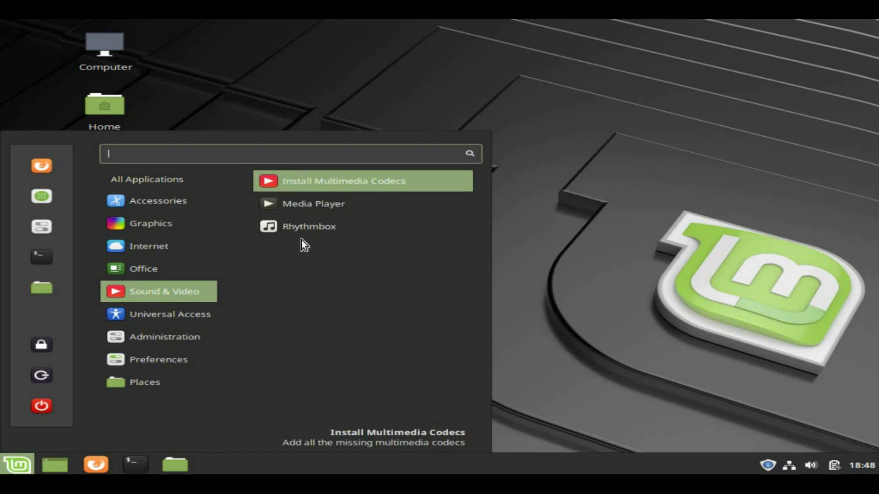
pyautogui.moveTo(171, 313)
pyautogui.moveTo(163, 343)
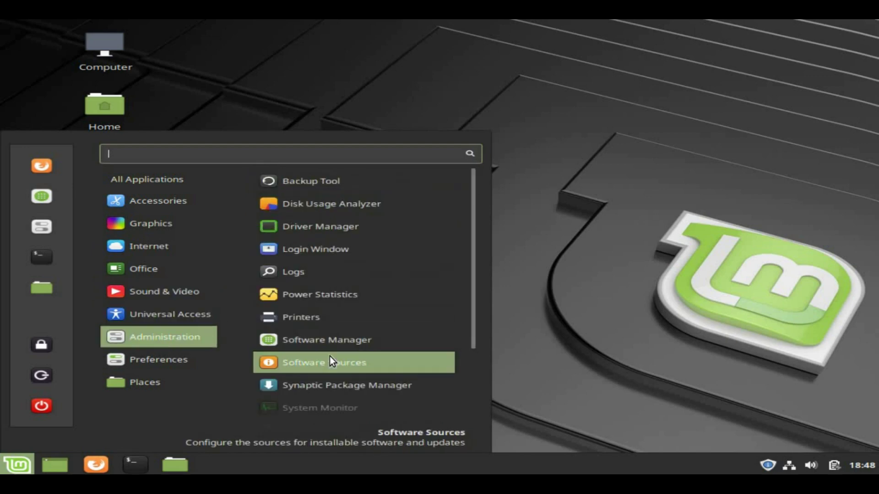
pyautogui.scroll(-2, 330, 356)
pyautogui.scroll(-1, 329, 356)
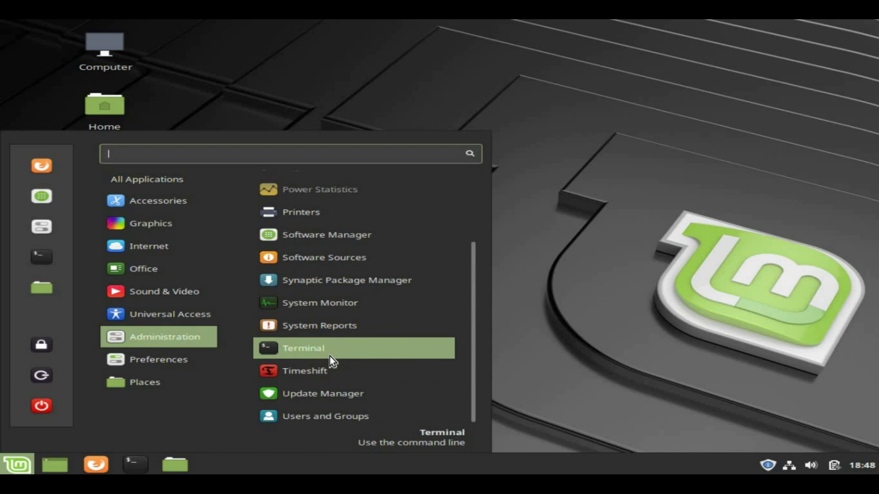
# Browse the remaining categories down to Places, then launch Terminal from the sidebar.
pyautogui.moveTo(188, 359)
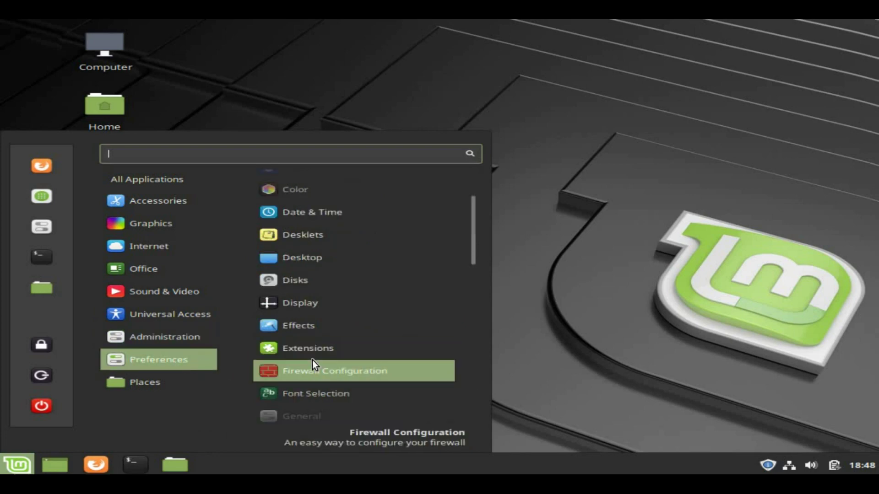
pyautogui.scroll(-8, 313, 361)
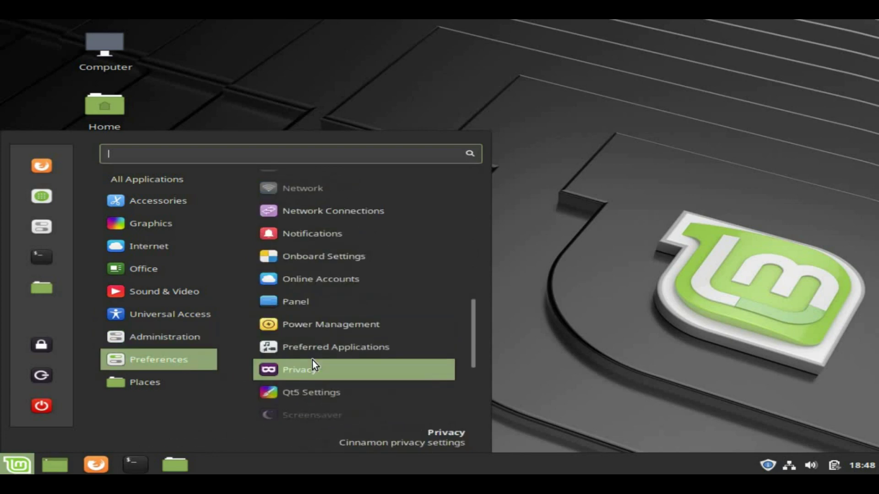
pyautogui.scroll(-5, 312, 361)
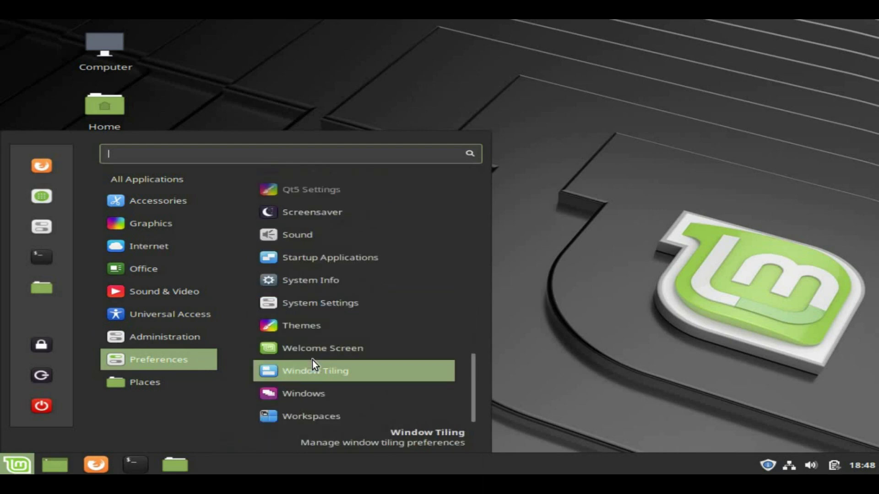
pyautogui.moveTo(158, 385)
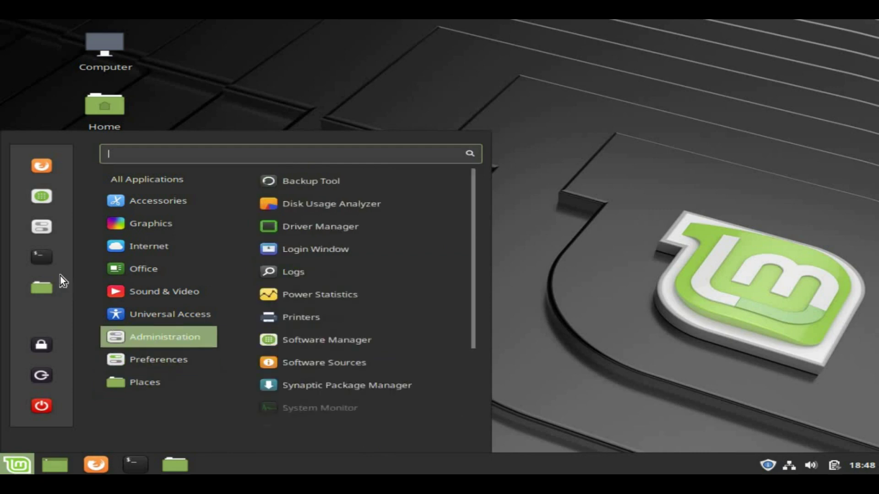
pyautogui.click(42, 257)
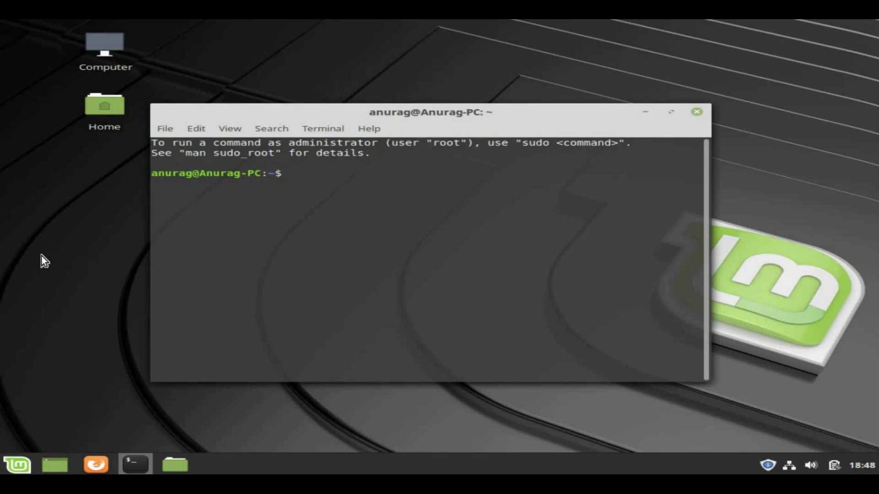
# Run whoami, ls and pwd in the terminal.
pyautogui.write('whoami')
pyautogui.press('Return')
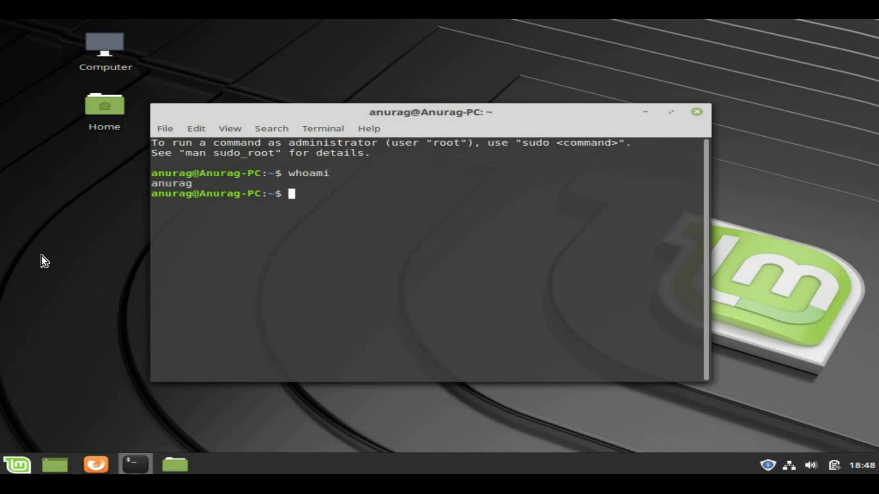
pyautogui.write('ls')
pyautogui.press('Return')
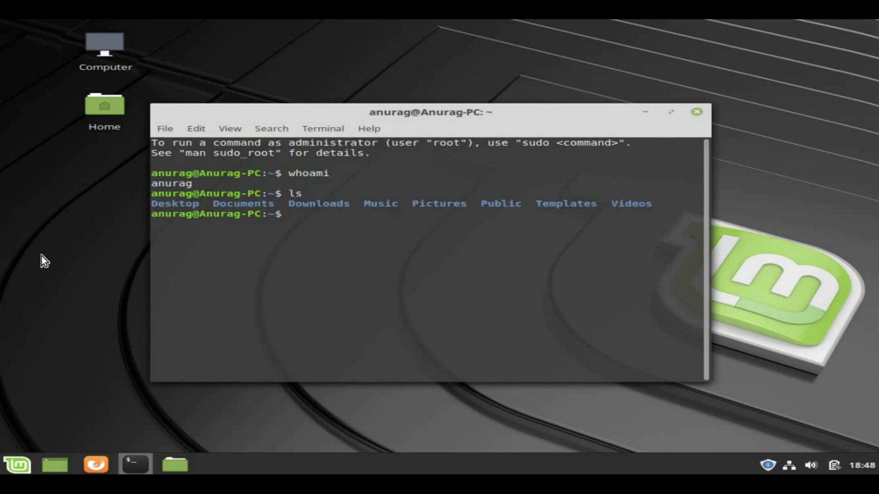
pyautogui.write('pwd')
pyautogui.press('Return')
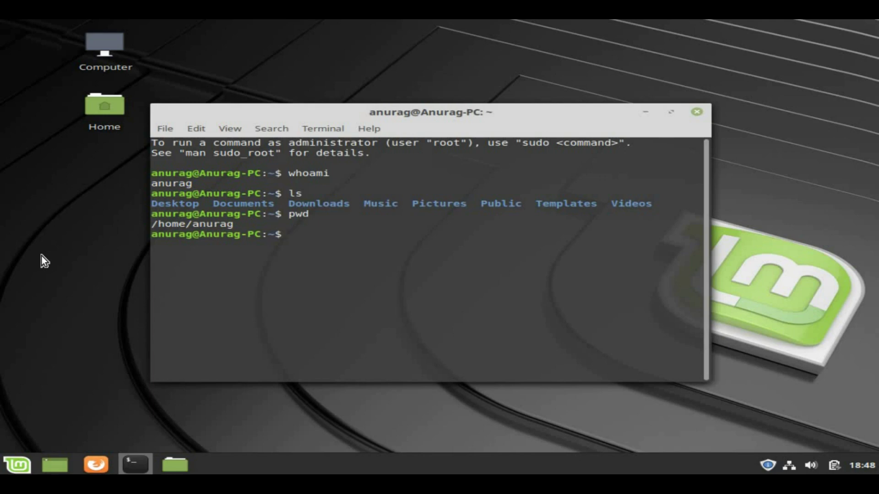
# Run sudo shutdown now and enter the account password at the sudo prompt.
pyautogui.write('sudo')
pyautogui.write(' shutdown')
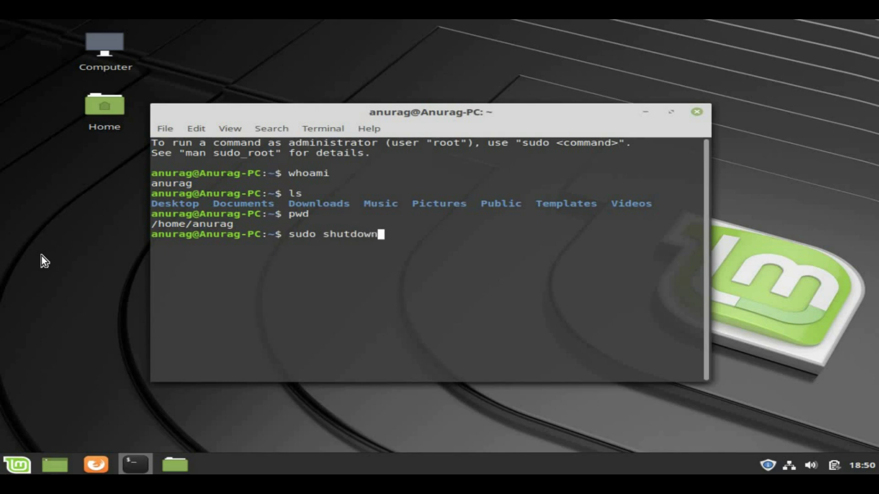
pyautogui.write(' now')
pyautogui.press('Return')
pyautogui.write('****')
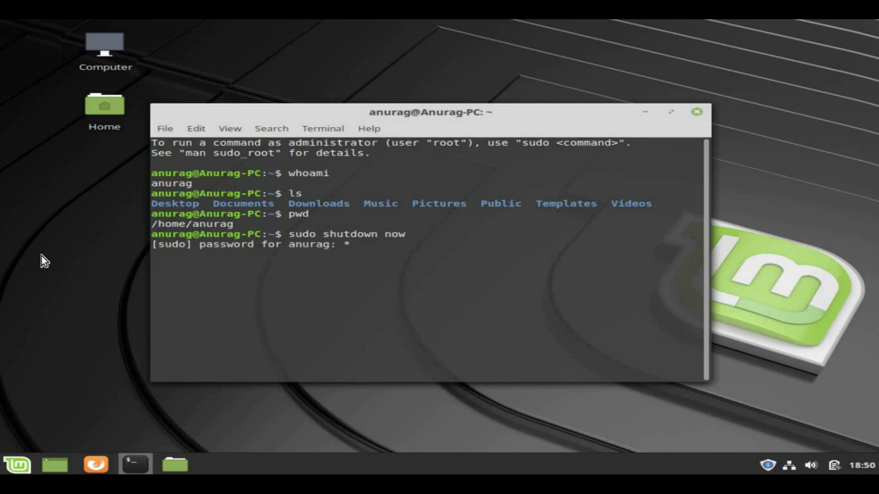
pyautogui.press('Return')
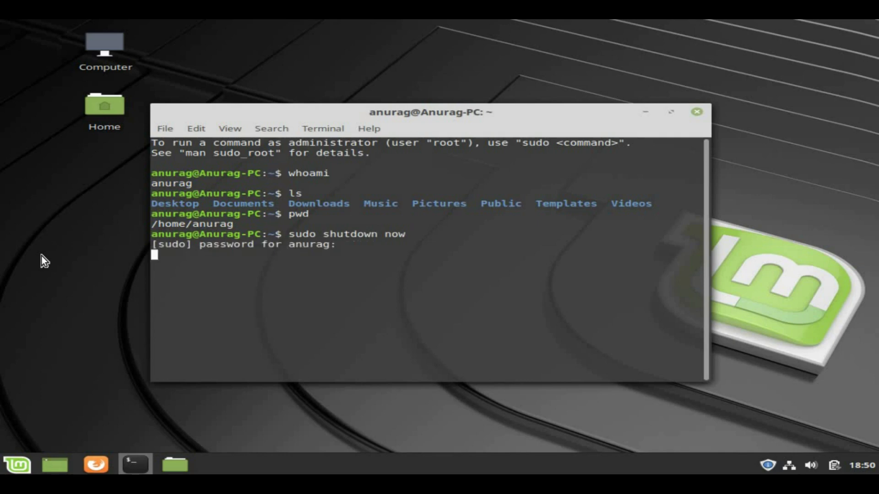